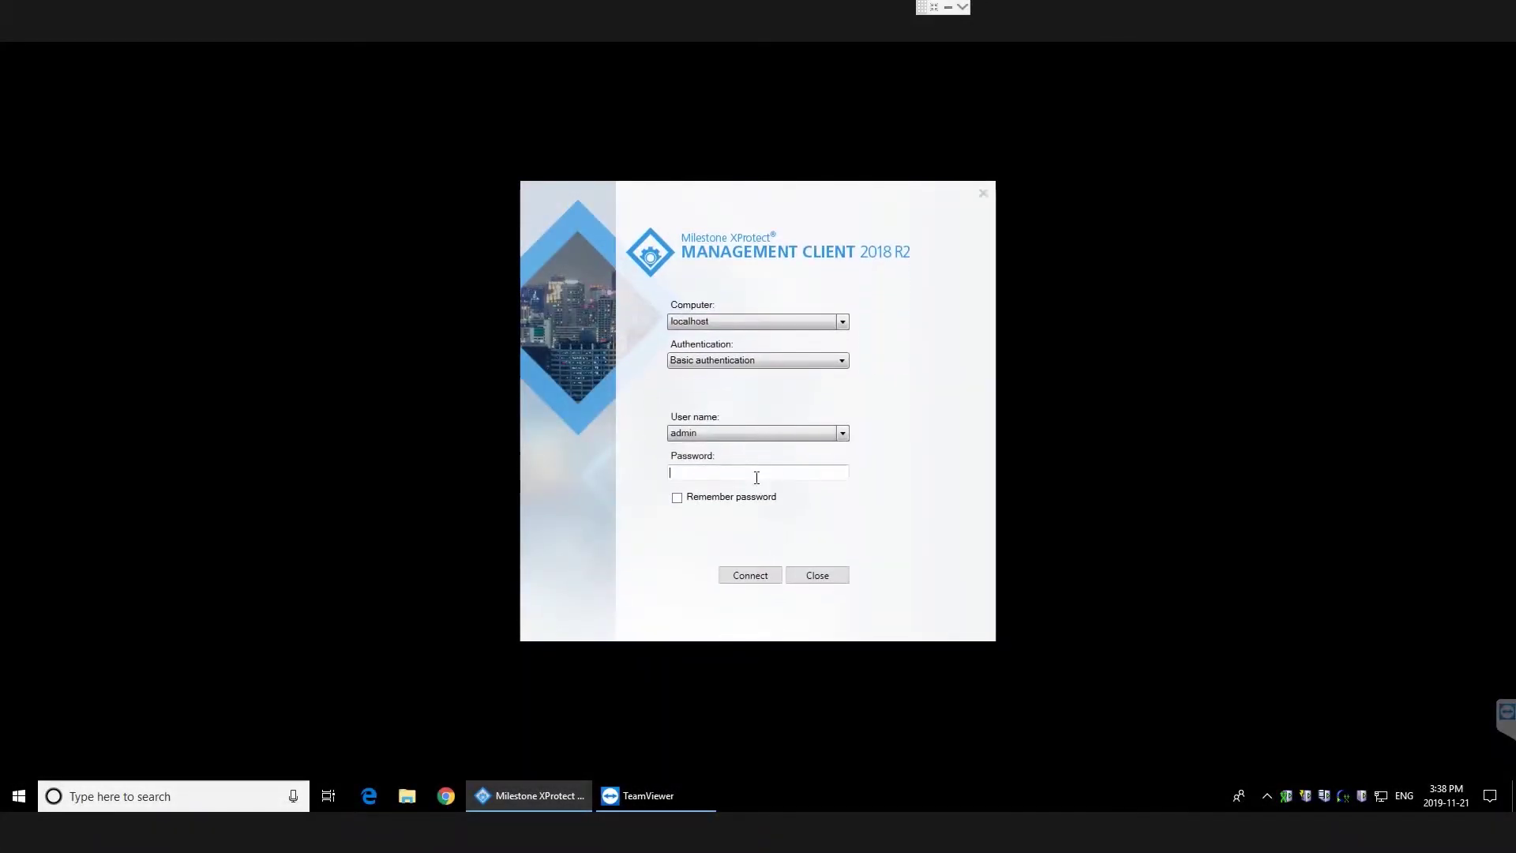
Enter the administrator password to sign in to the local Management Client server.
text(123)
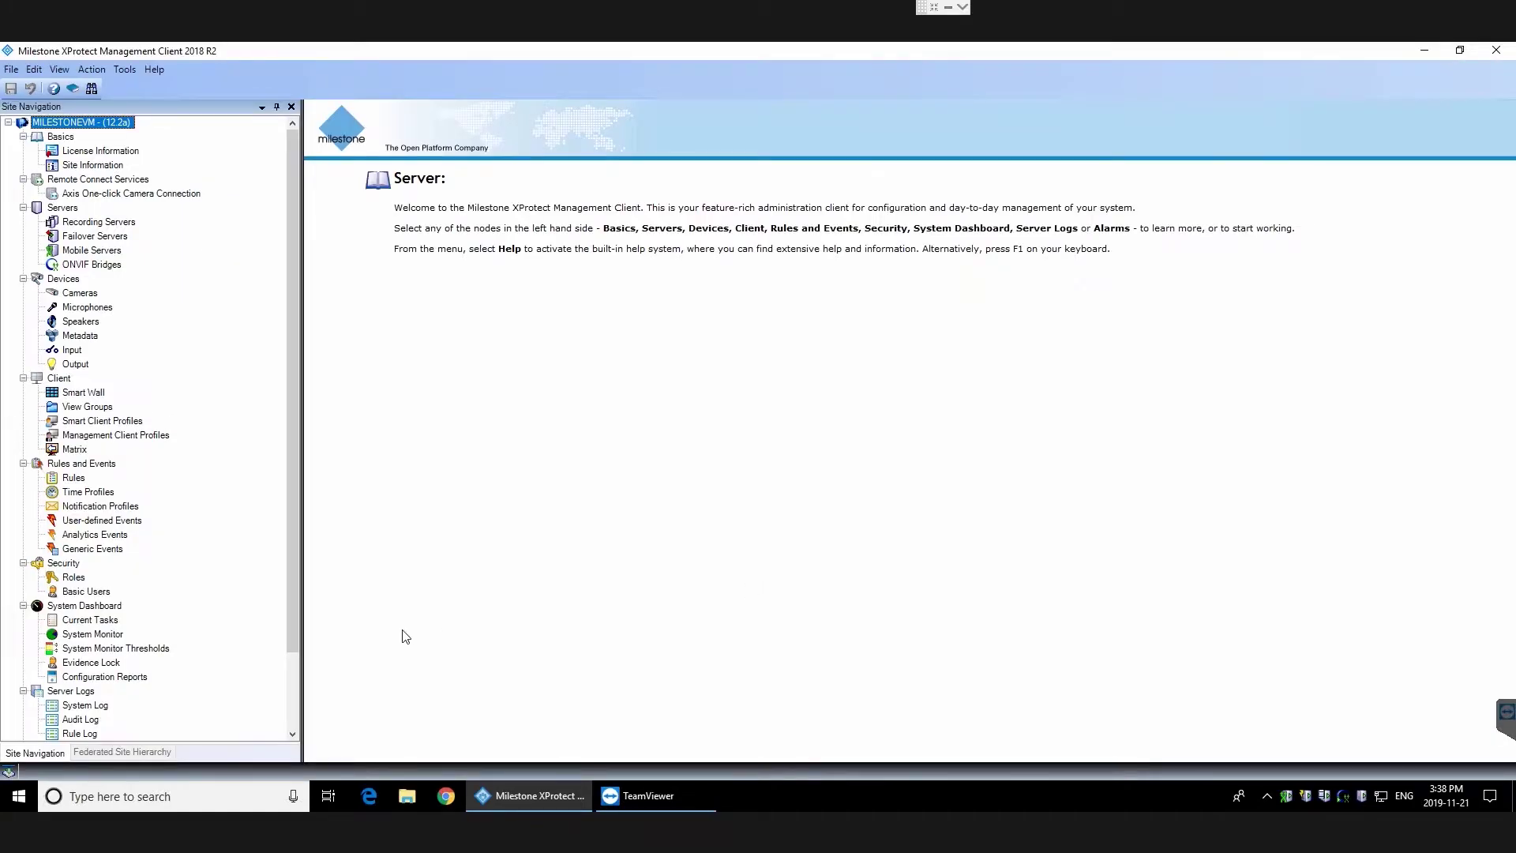
Under Basic Users, create user Demo with its password entered twice.
click(76, 591)
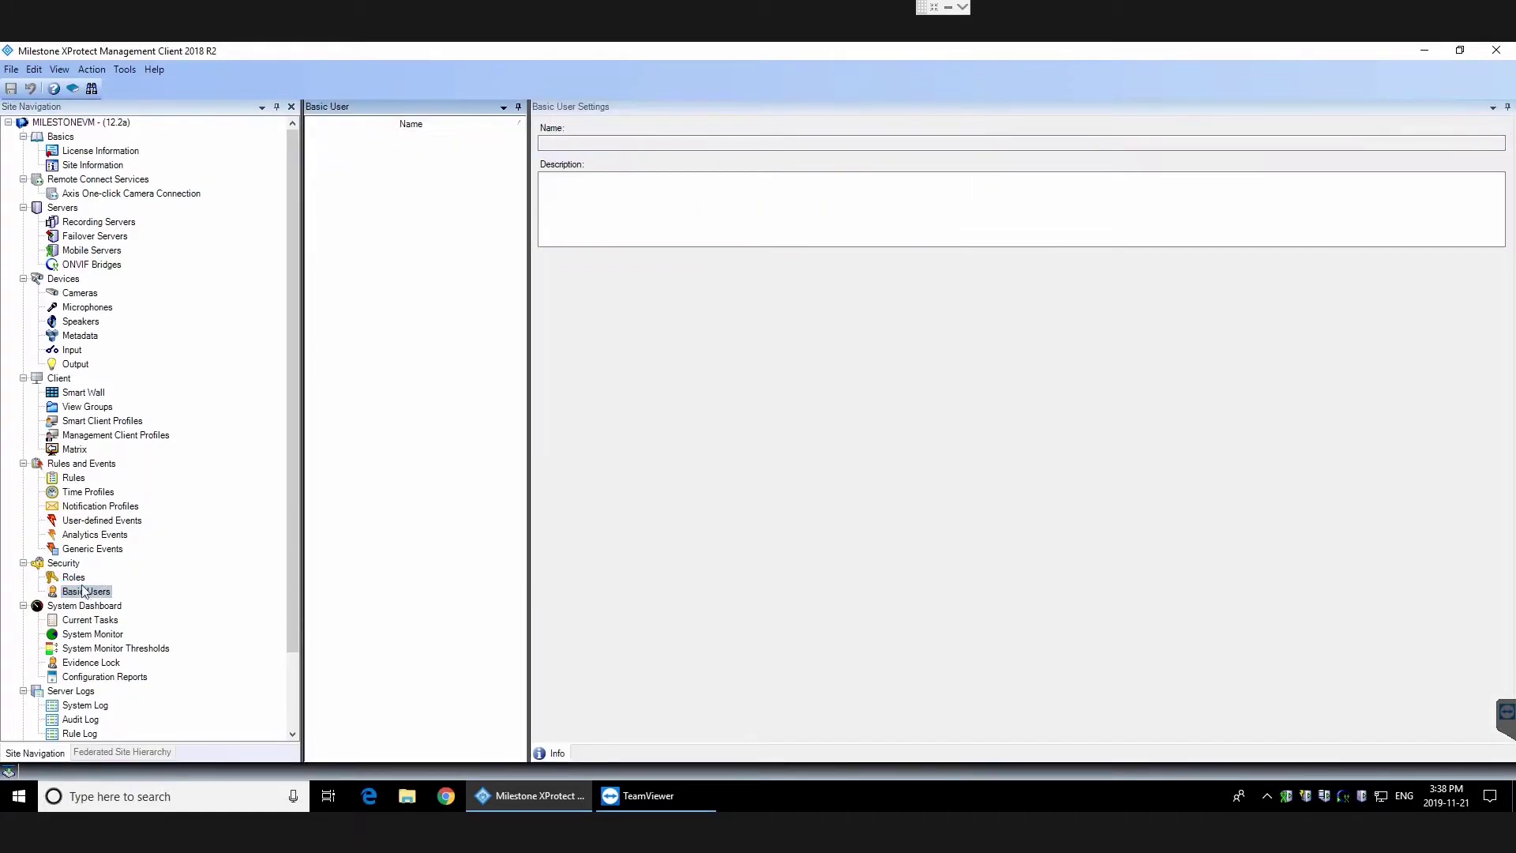
right_click(370, 341)
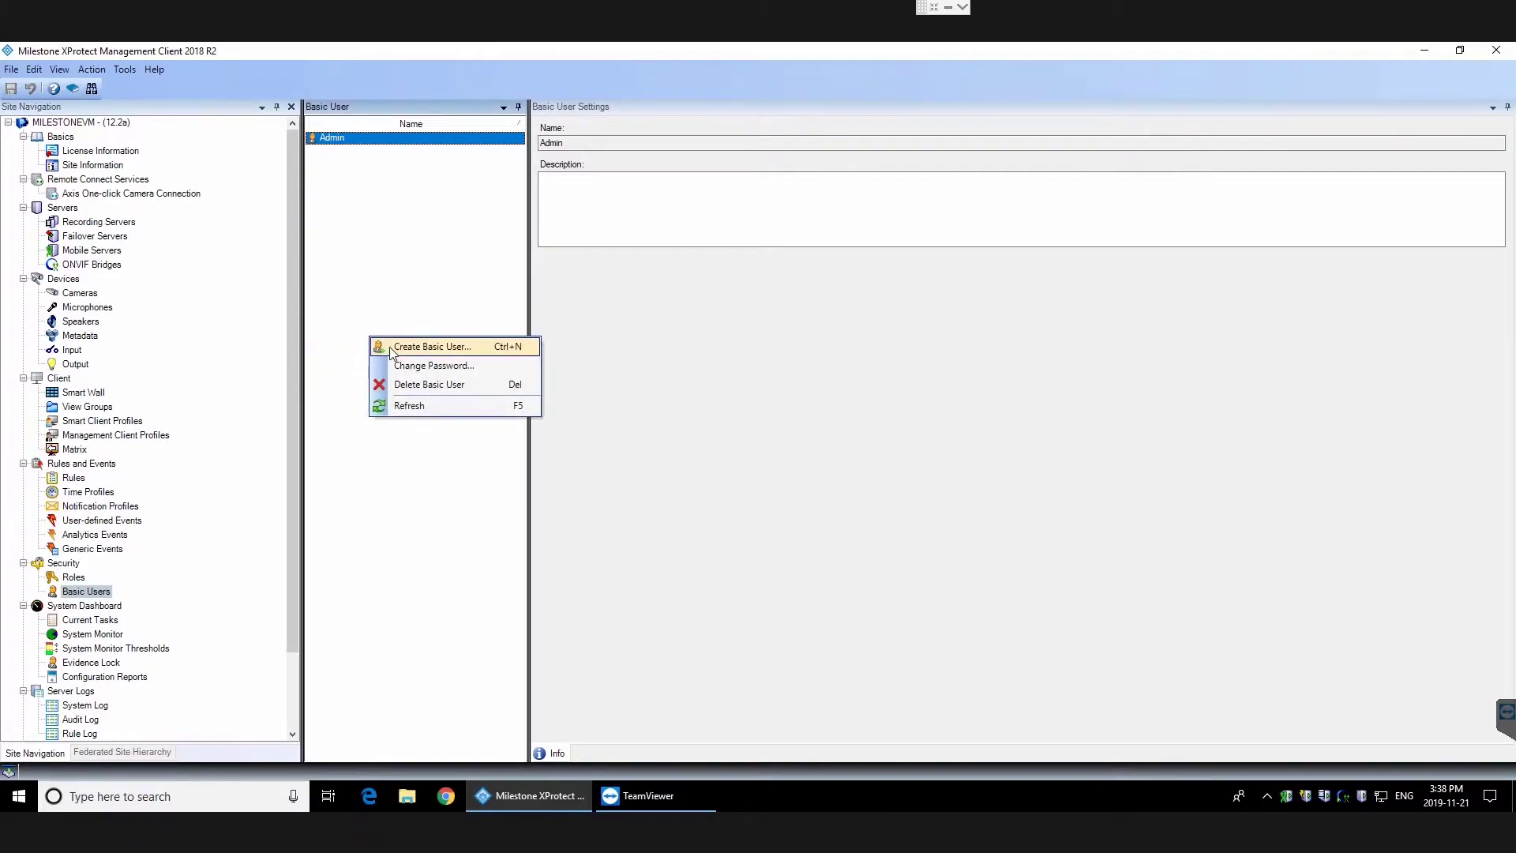
click(391, 347)
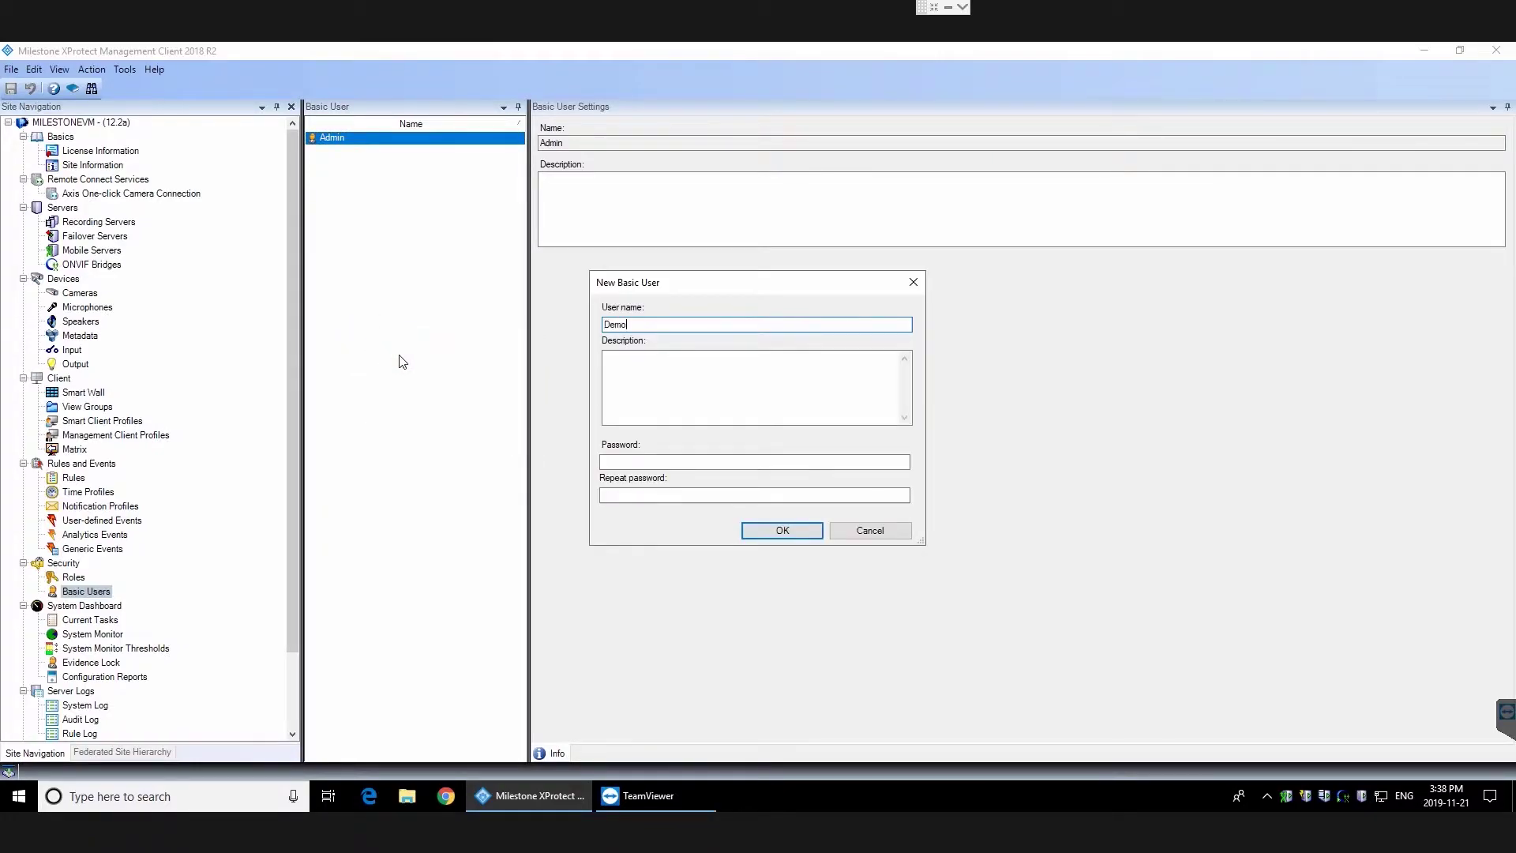
click(642, 464)
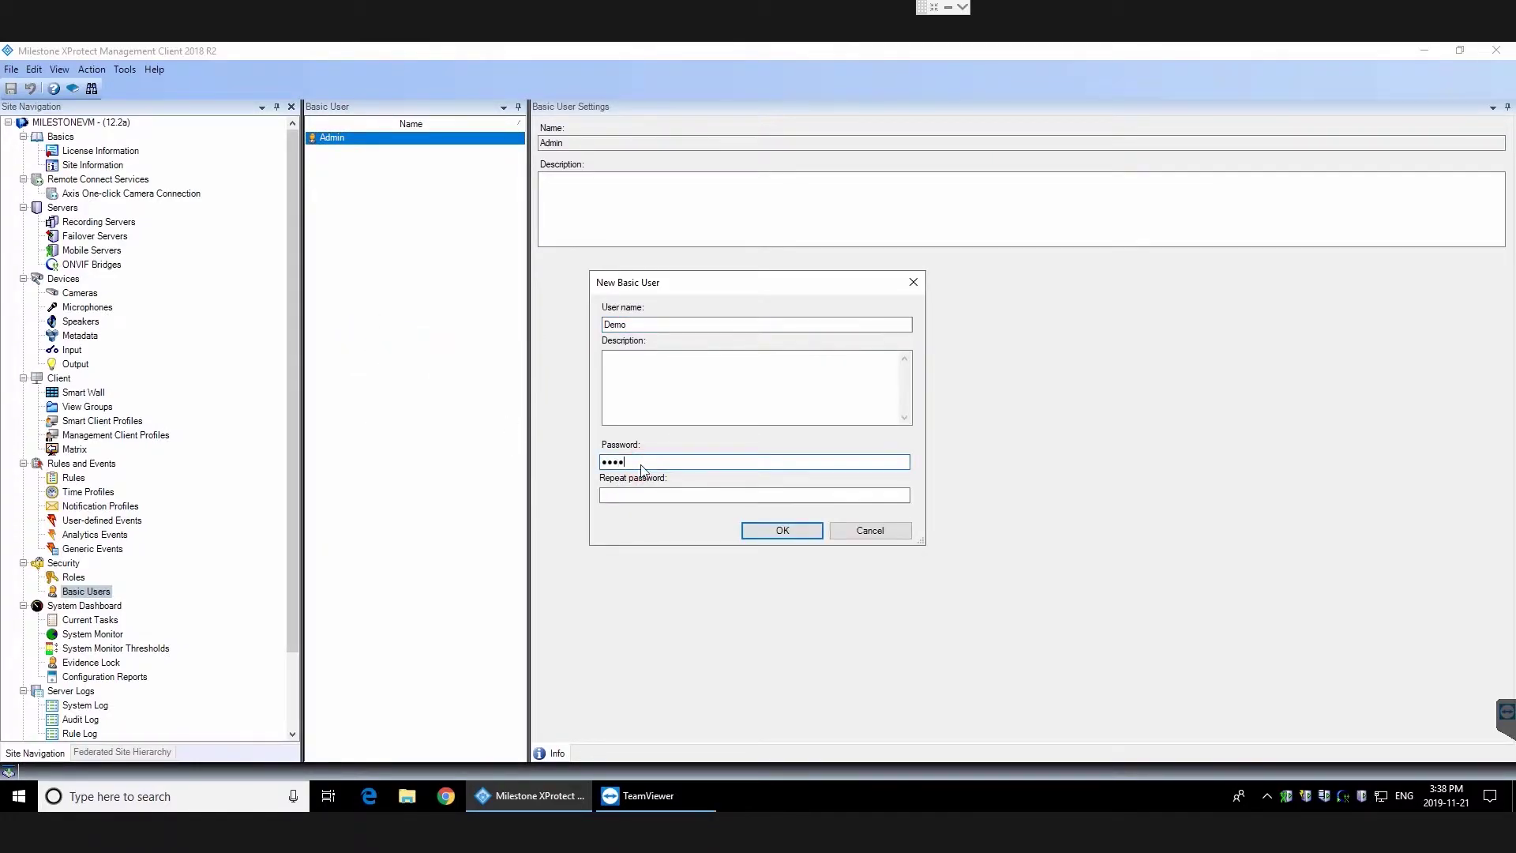
click(649, 494)
text(••)
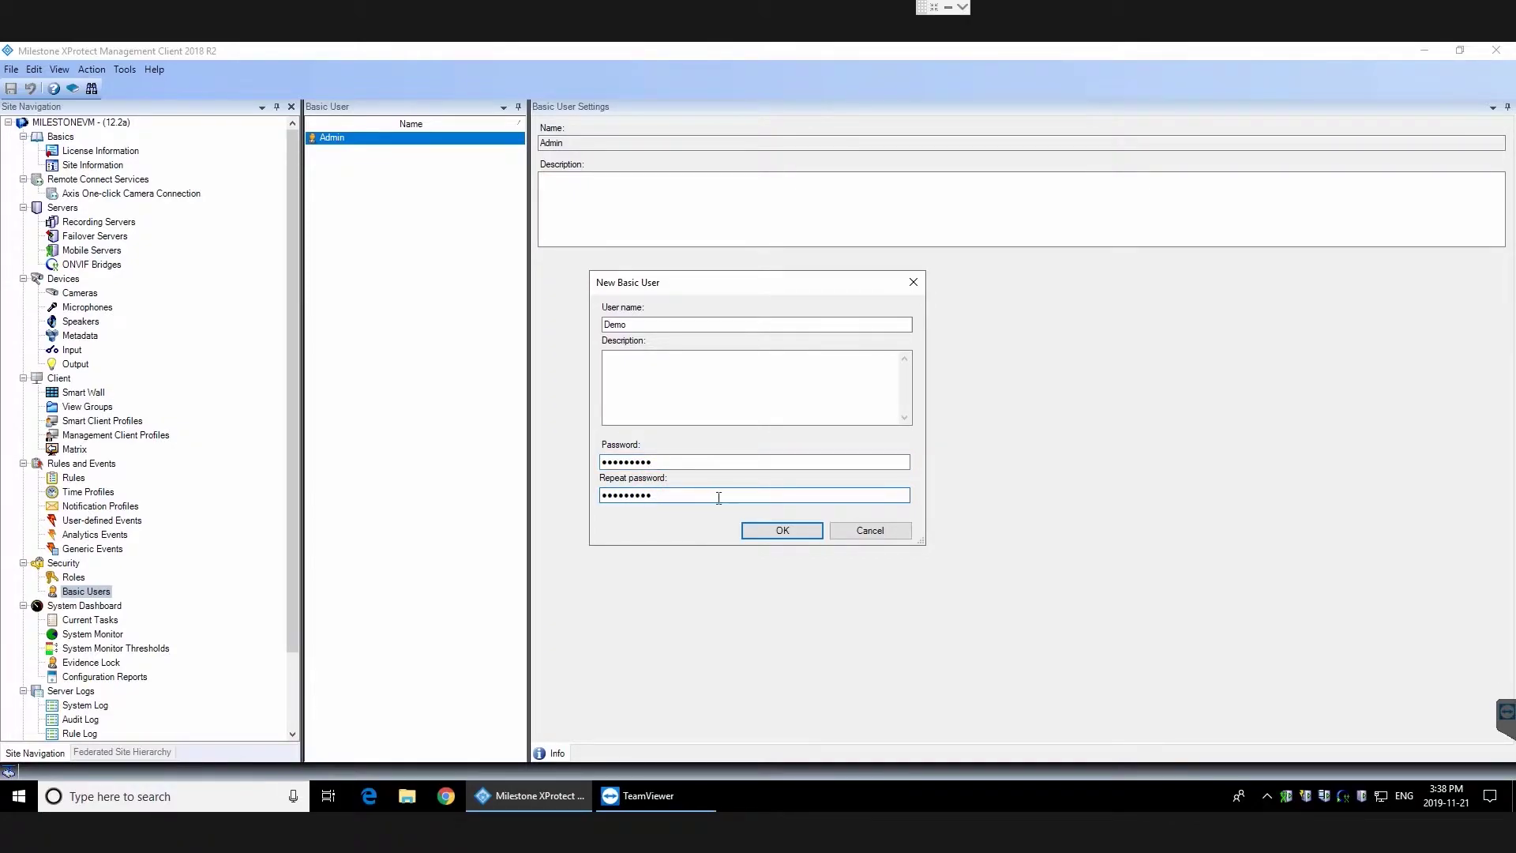
click(792, 528)
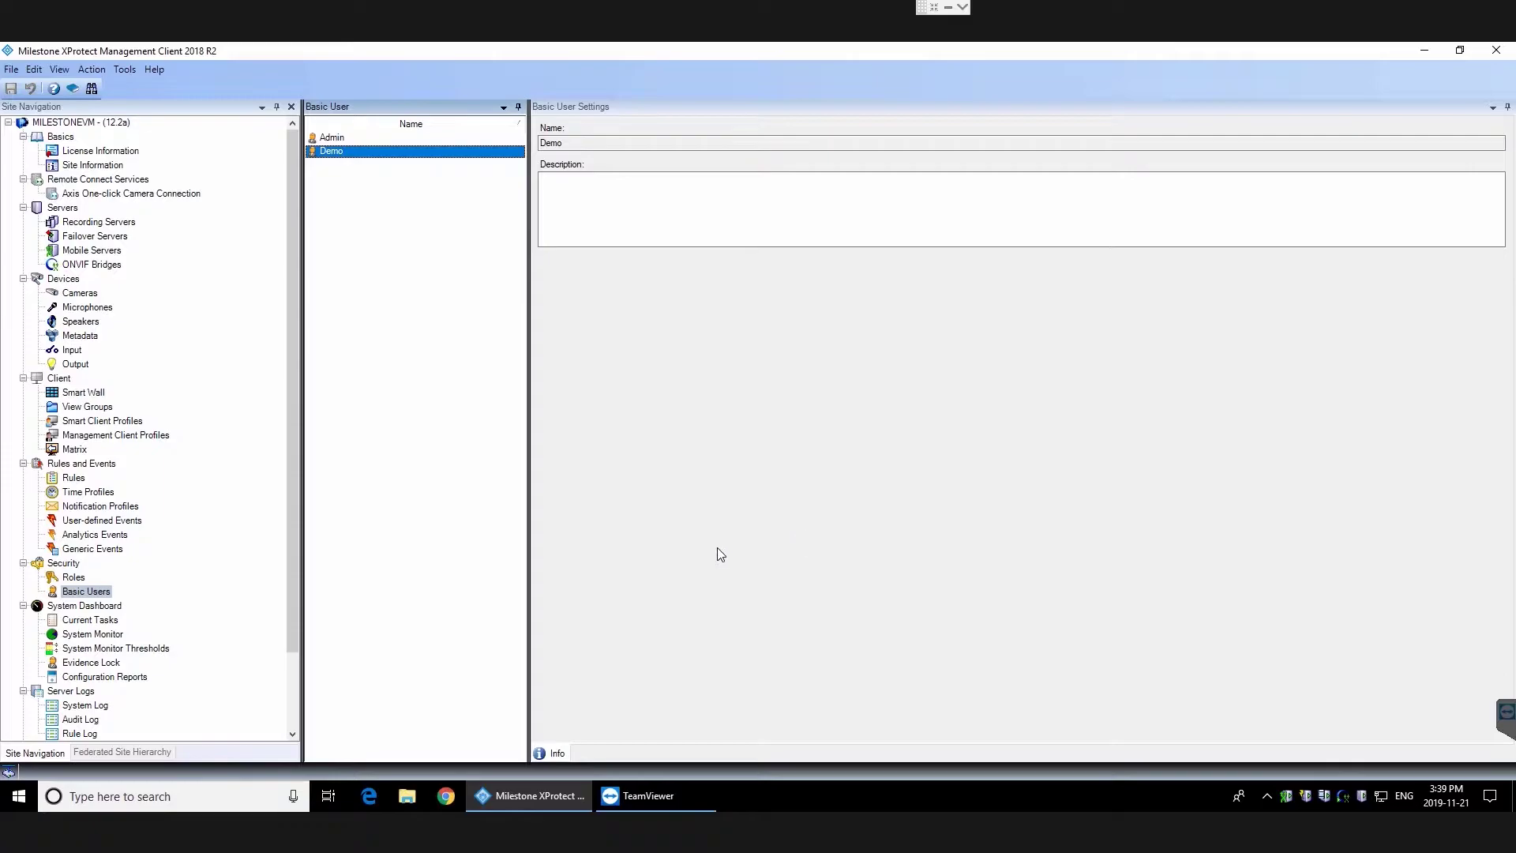
Add a new security role named ONVIF.
click(68, 576)
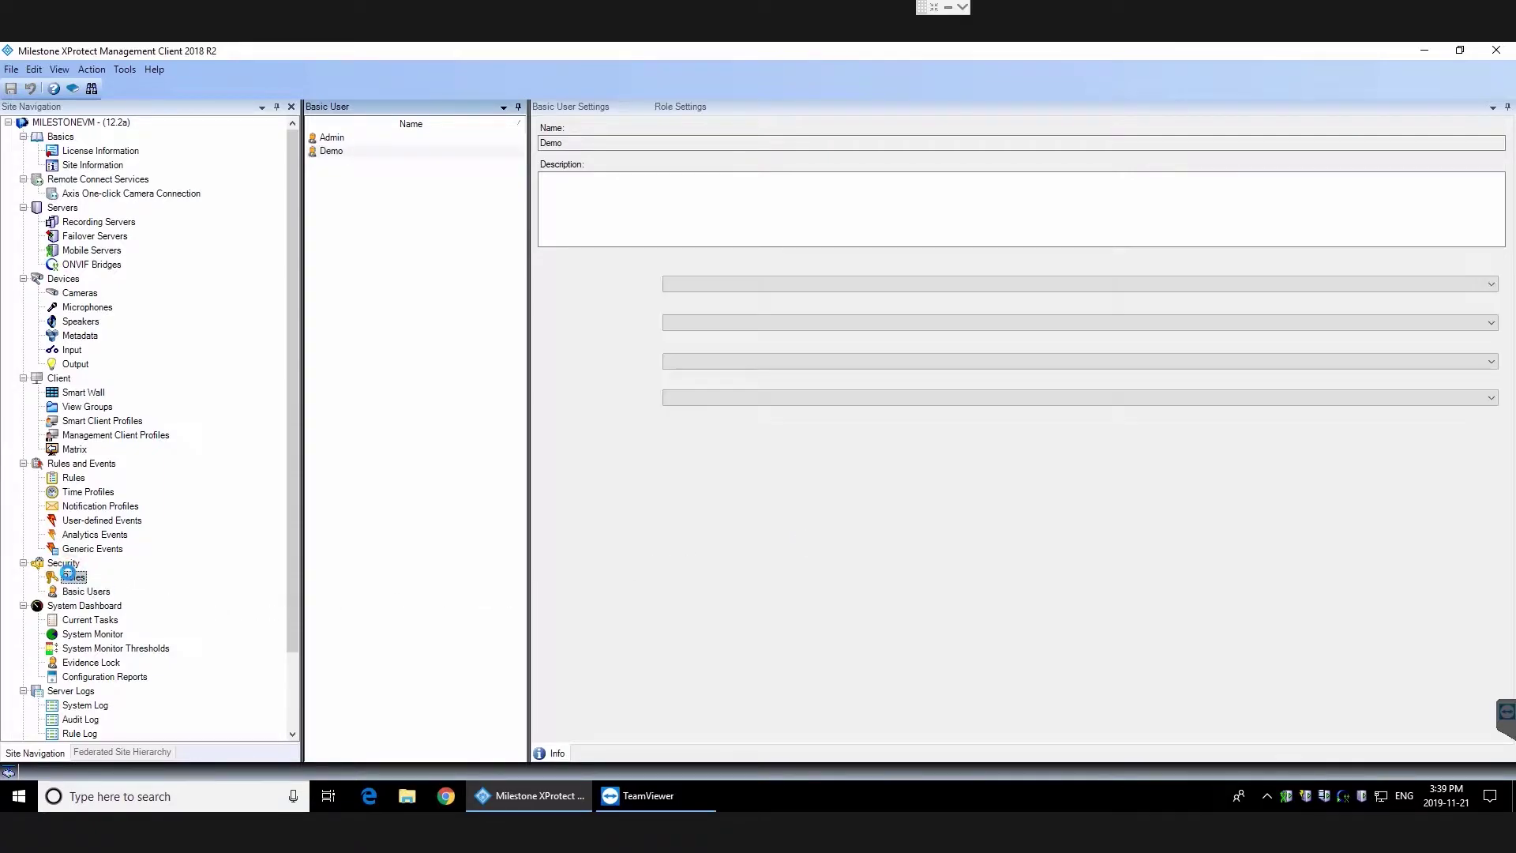
right_click(372, 212)
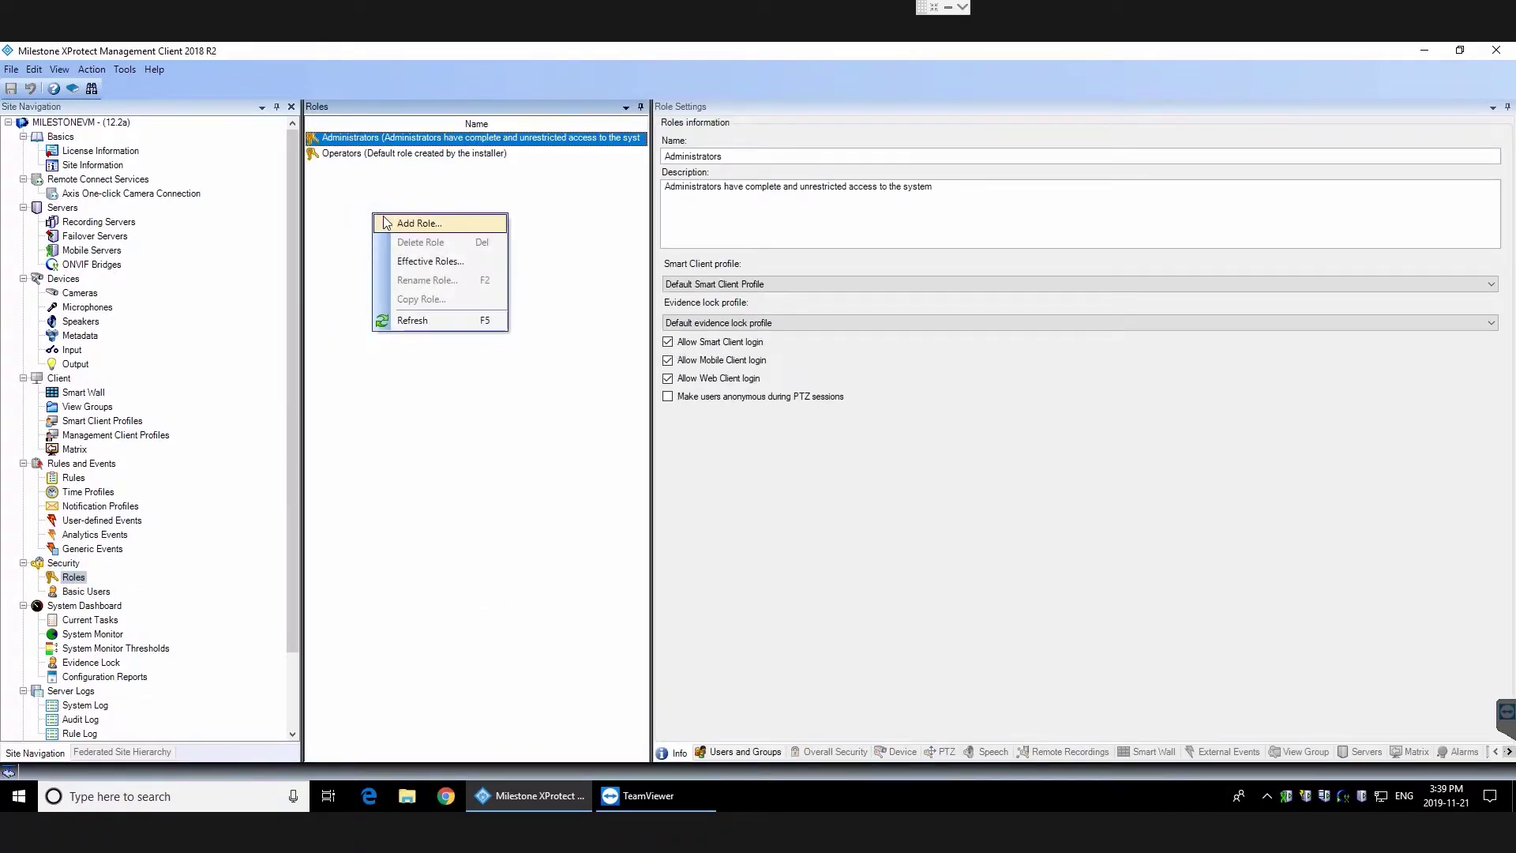
click(390, 223)
text(ONVIF)
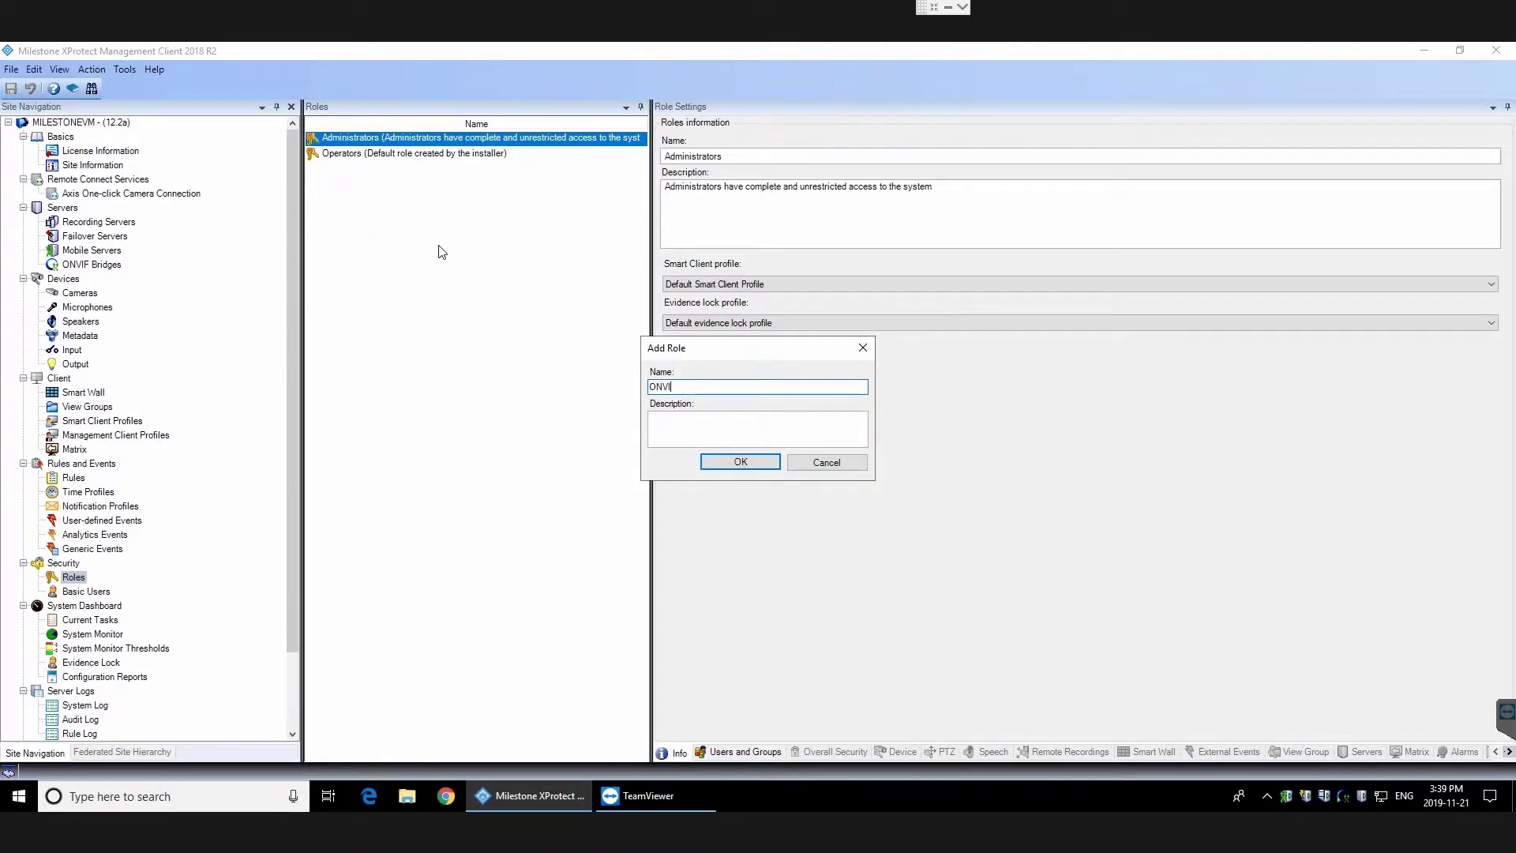
click(740, 462)
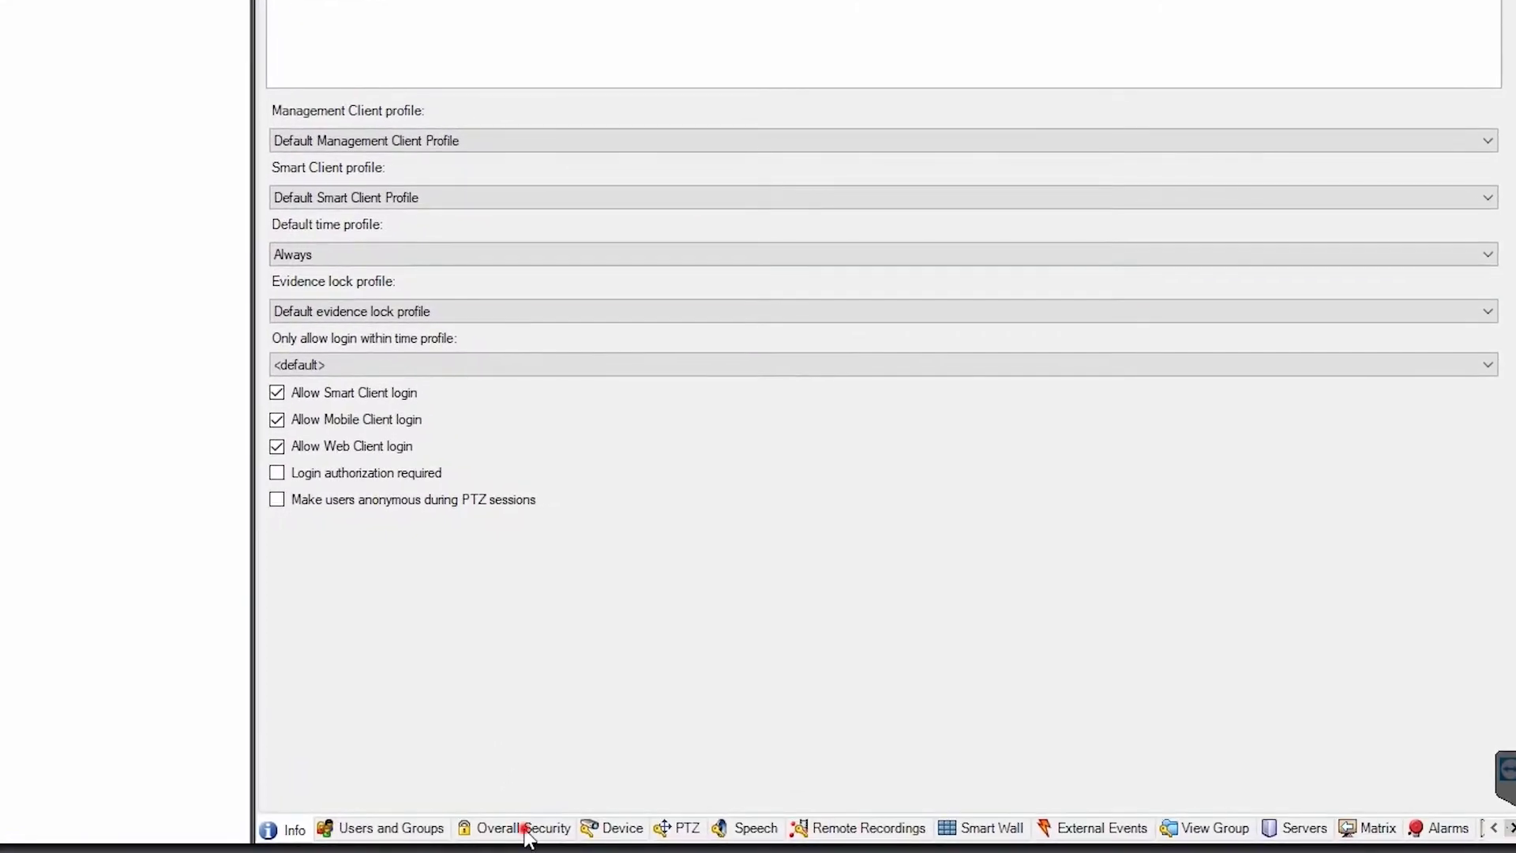
Limit the ONVIF role's camera permissions to Read, View Live and Playback.
click(576, 821)
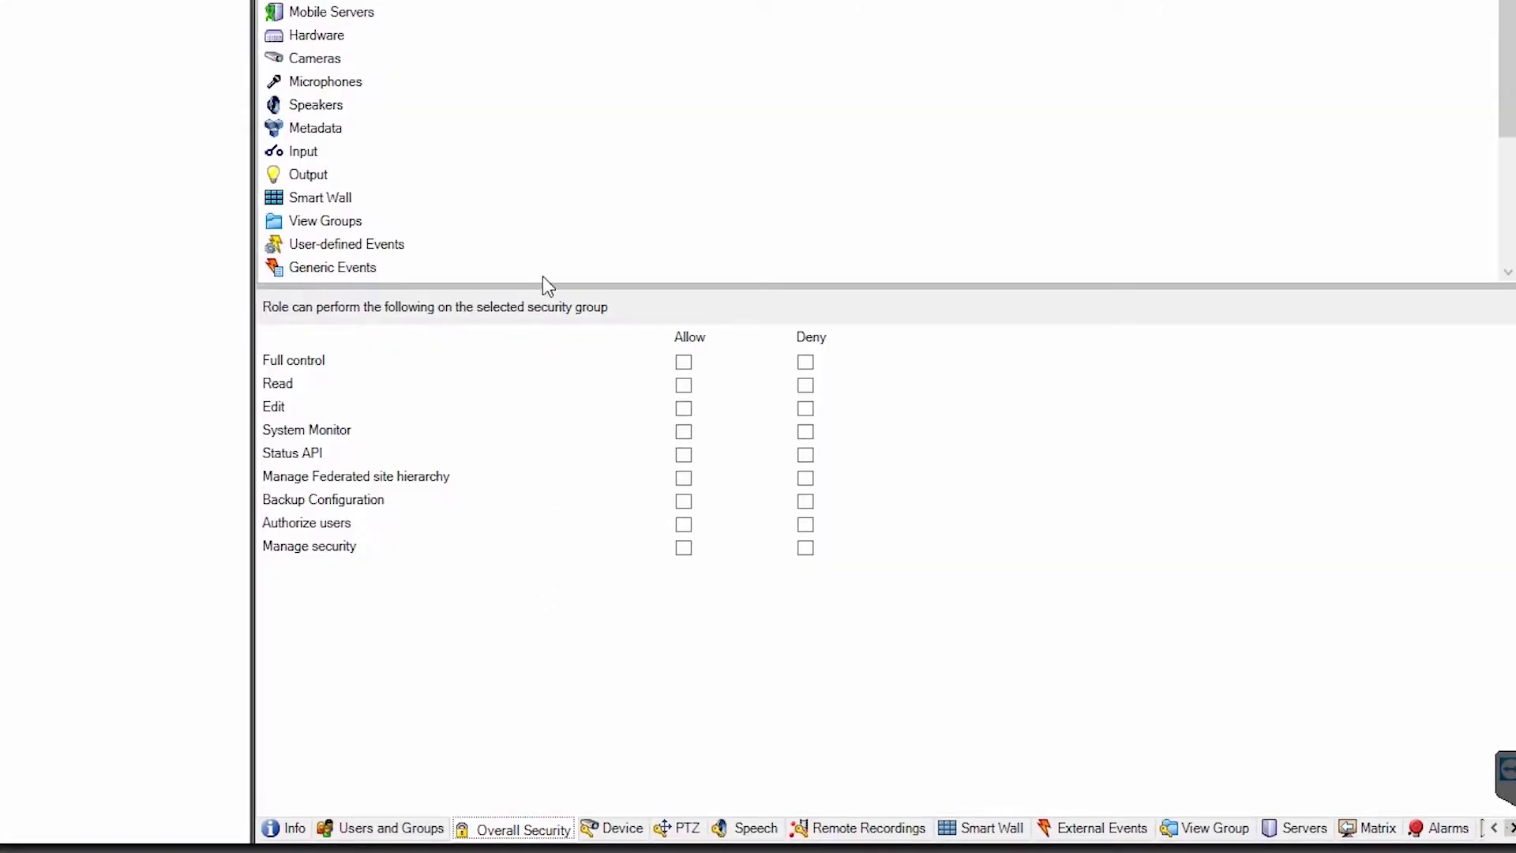
click(502, 63)
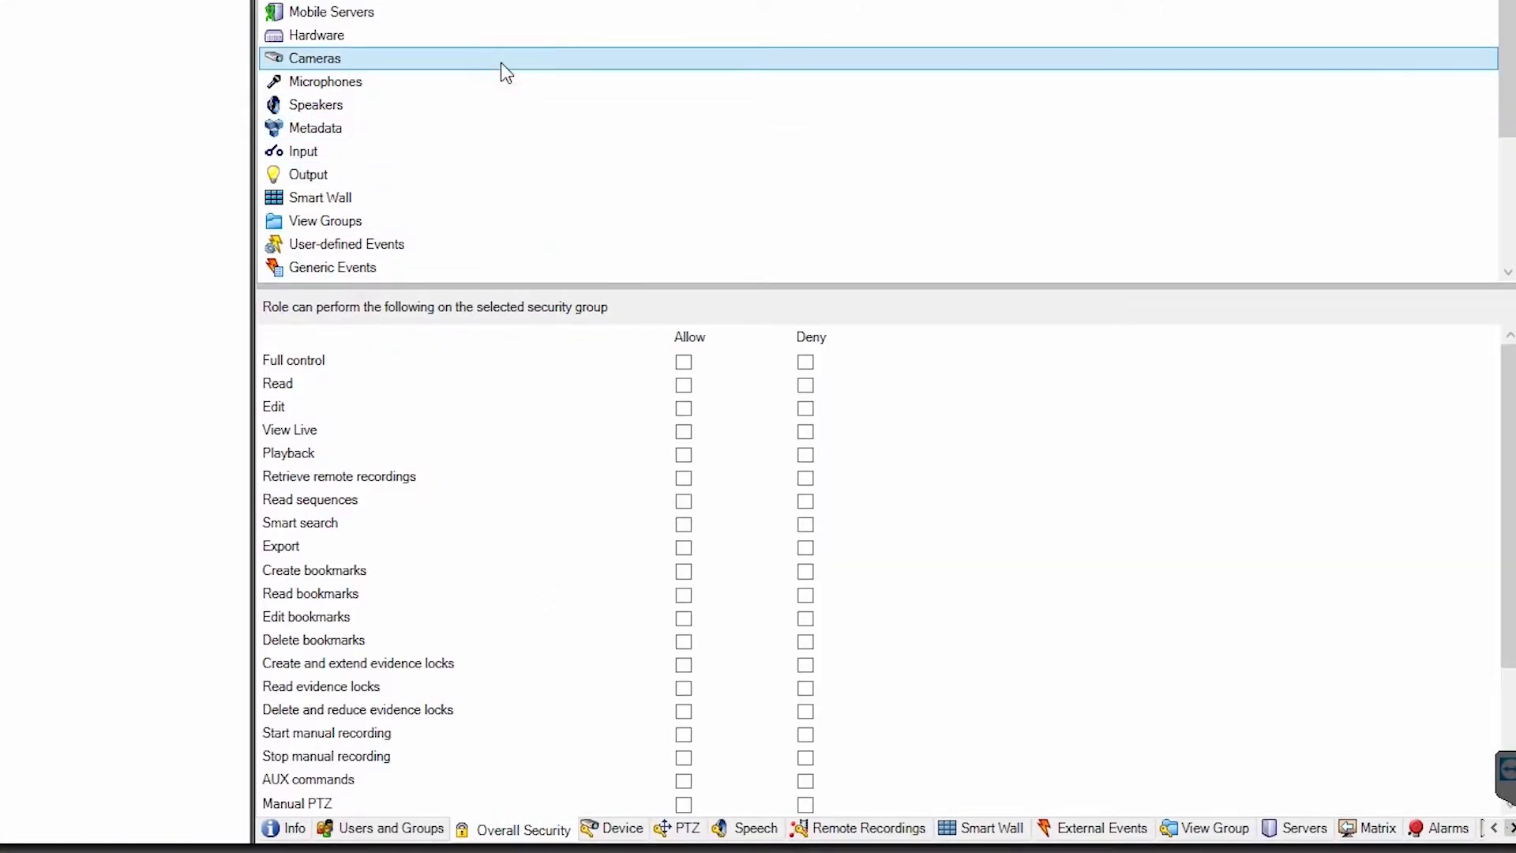
click(806, 364)
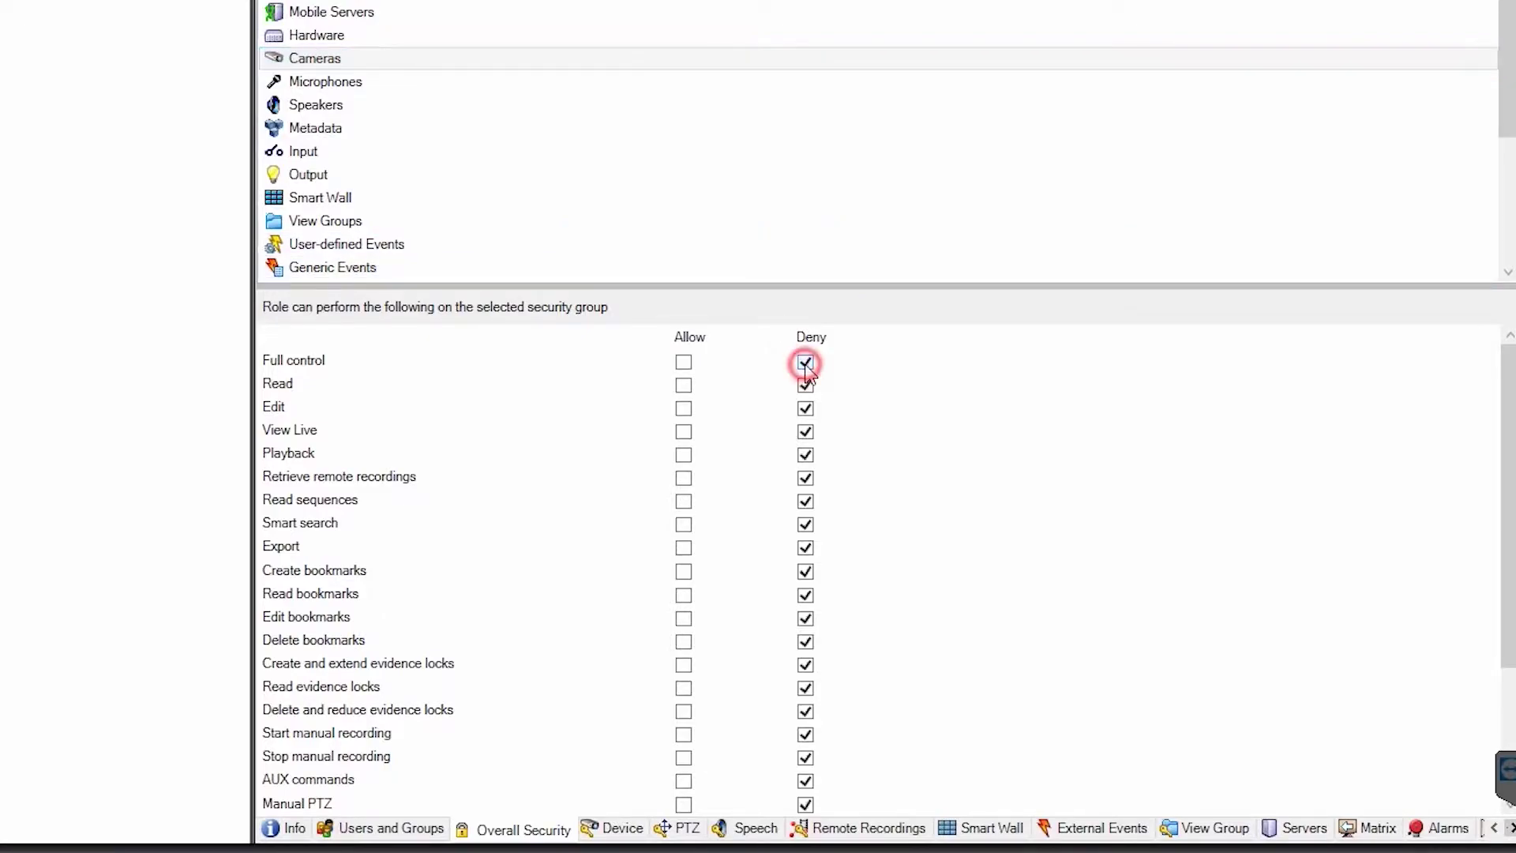
click(684, 386)
click(684, 432)
click(684, 455)
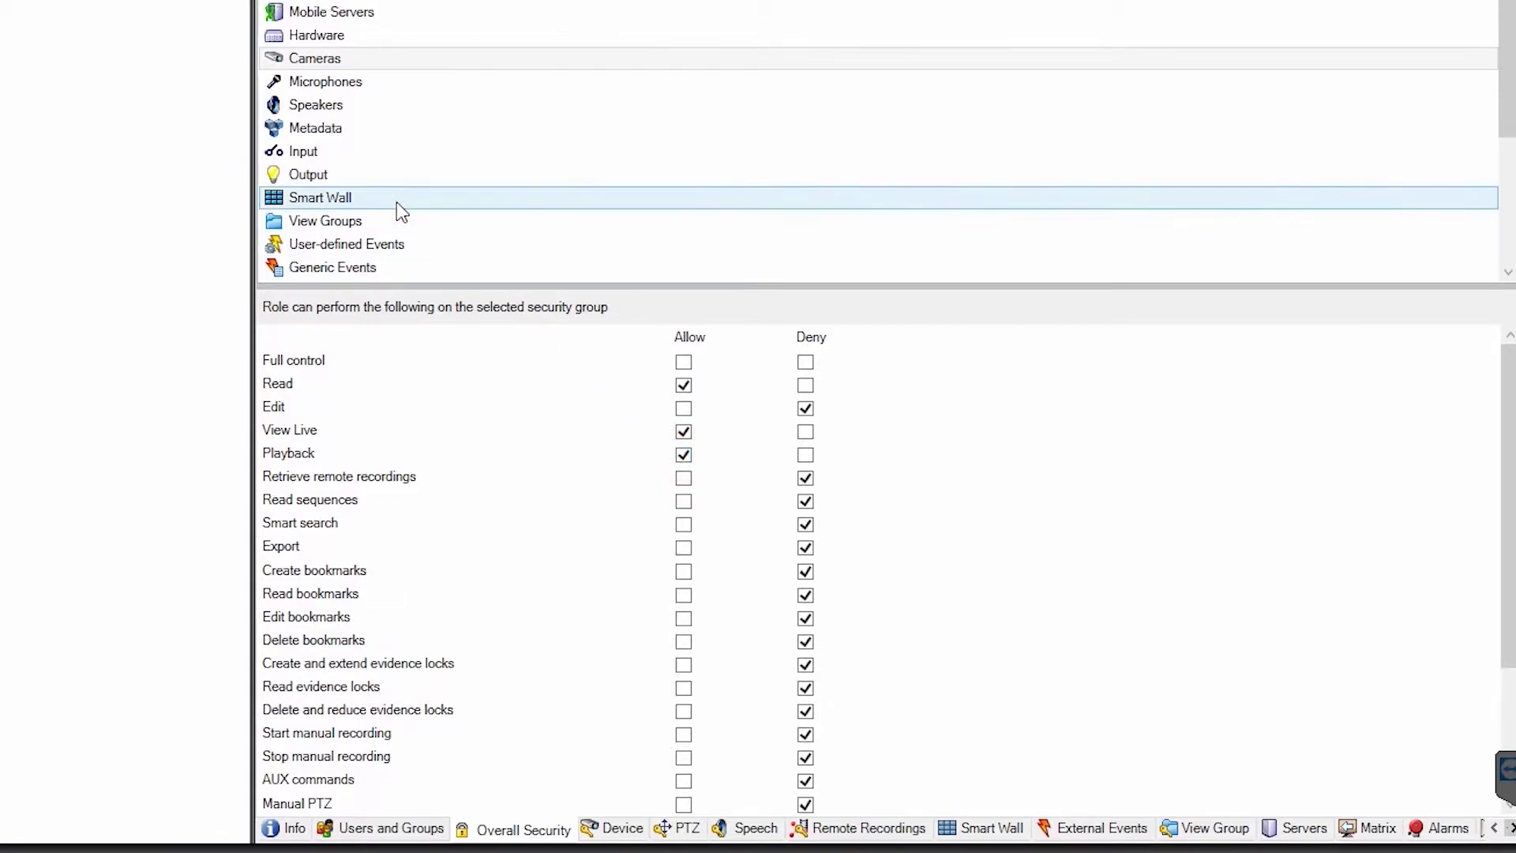
Limit the role's ONVIF Bridges permissions to Read only.
scroll(396, 201, down, 3)
click(375, 266)
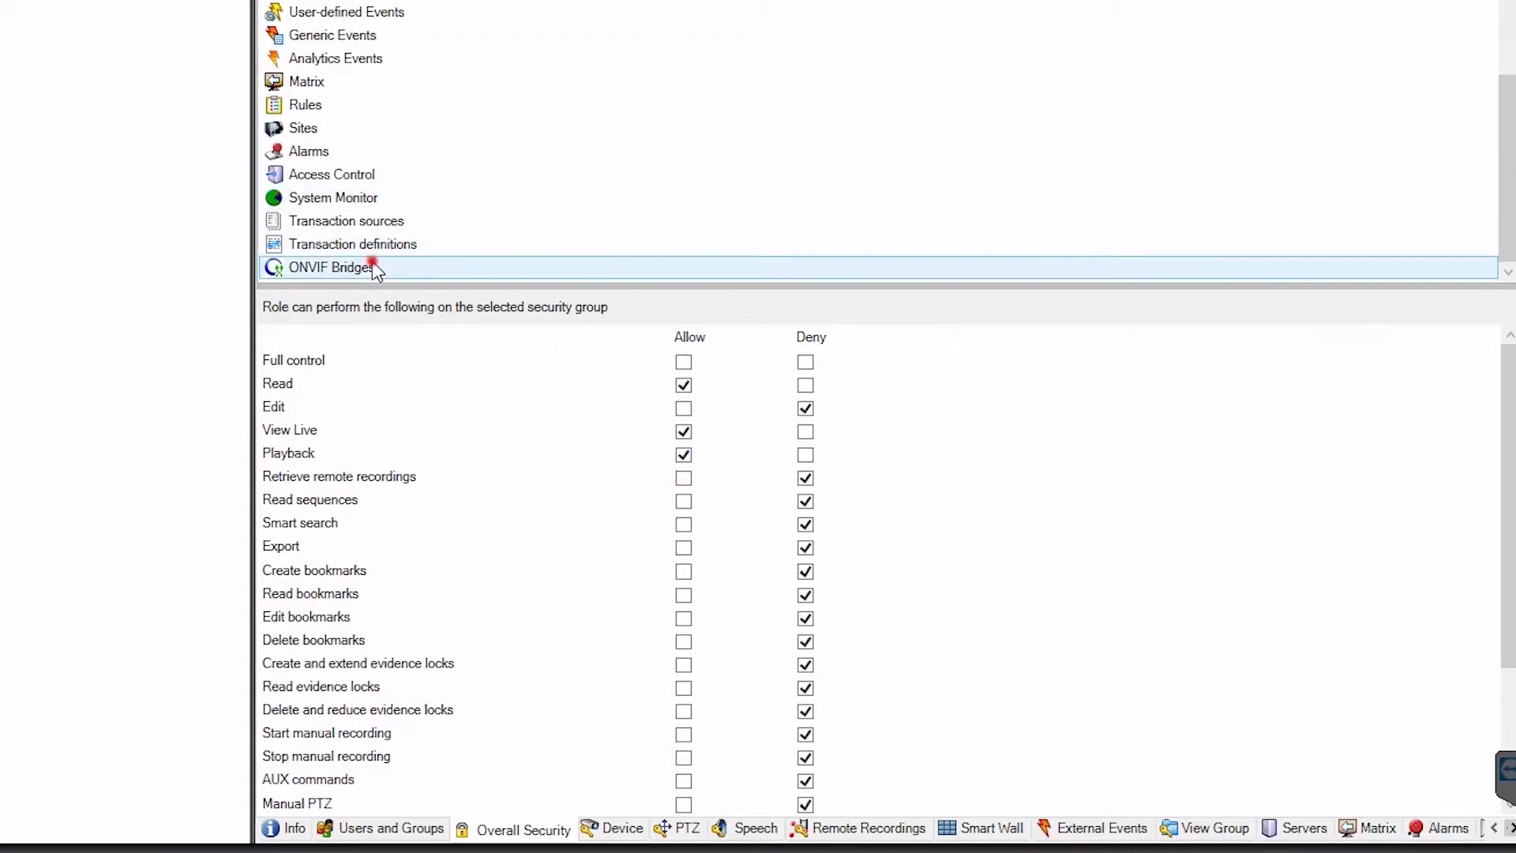
click(804, 362)
click(684, 386)
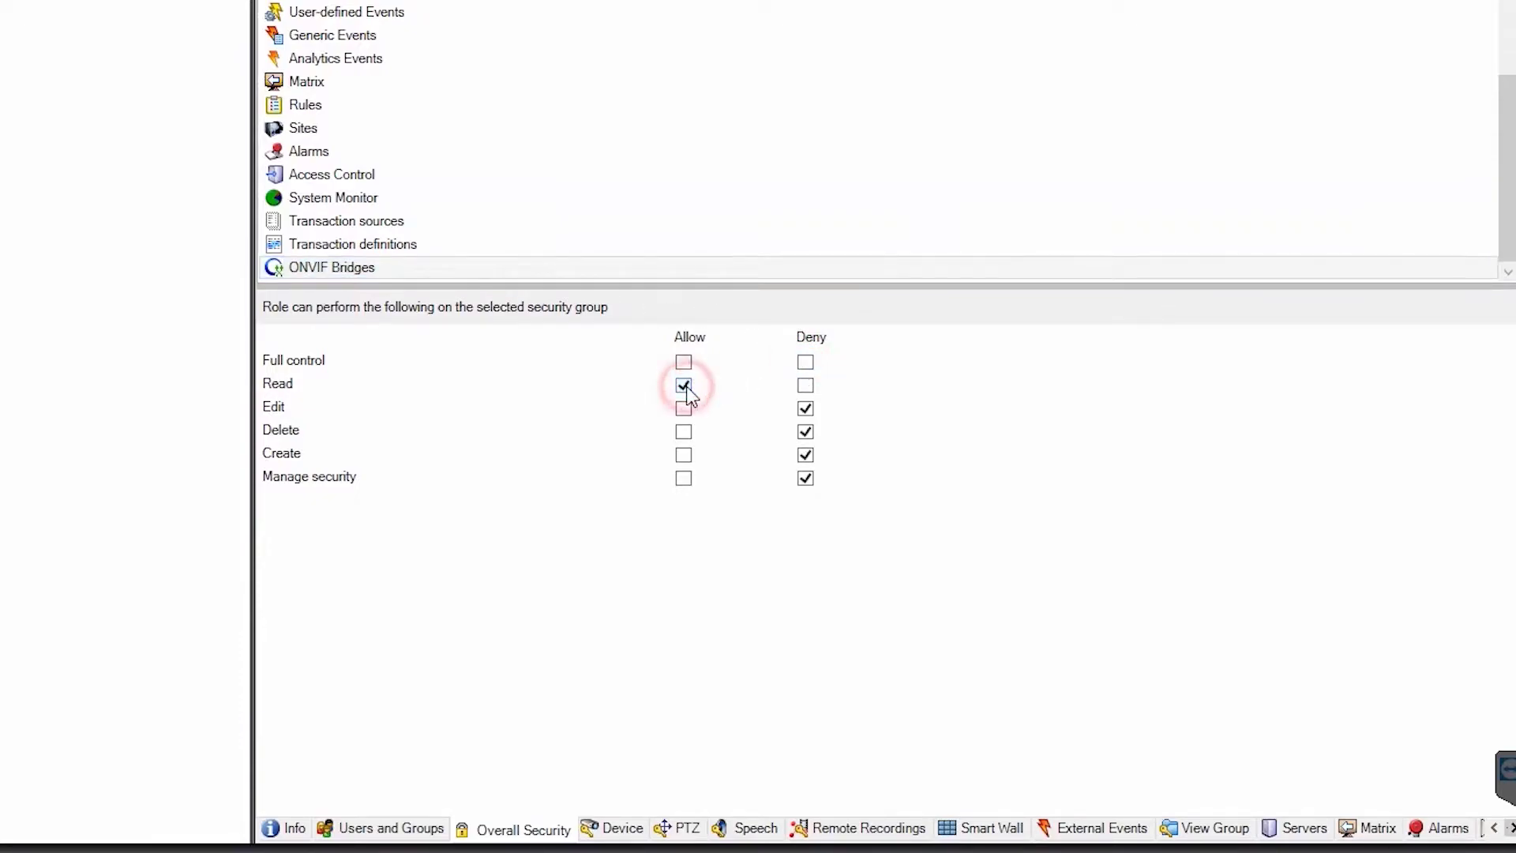
Save the permission changes and add basic user Demo as a member of the ONVIF role.
click(390, 826)
click(434, 377)
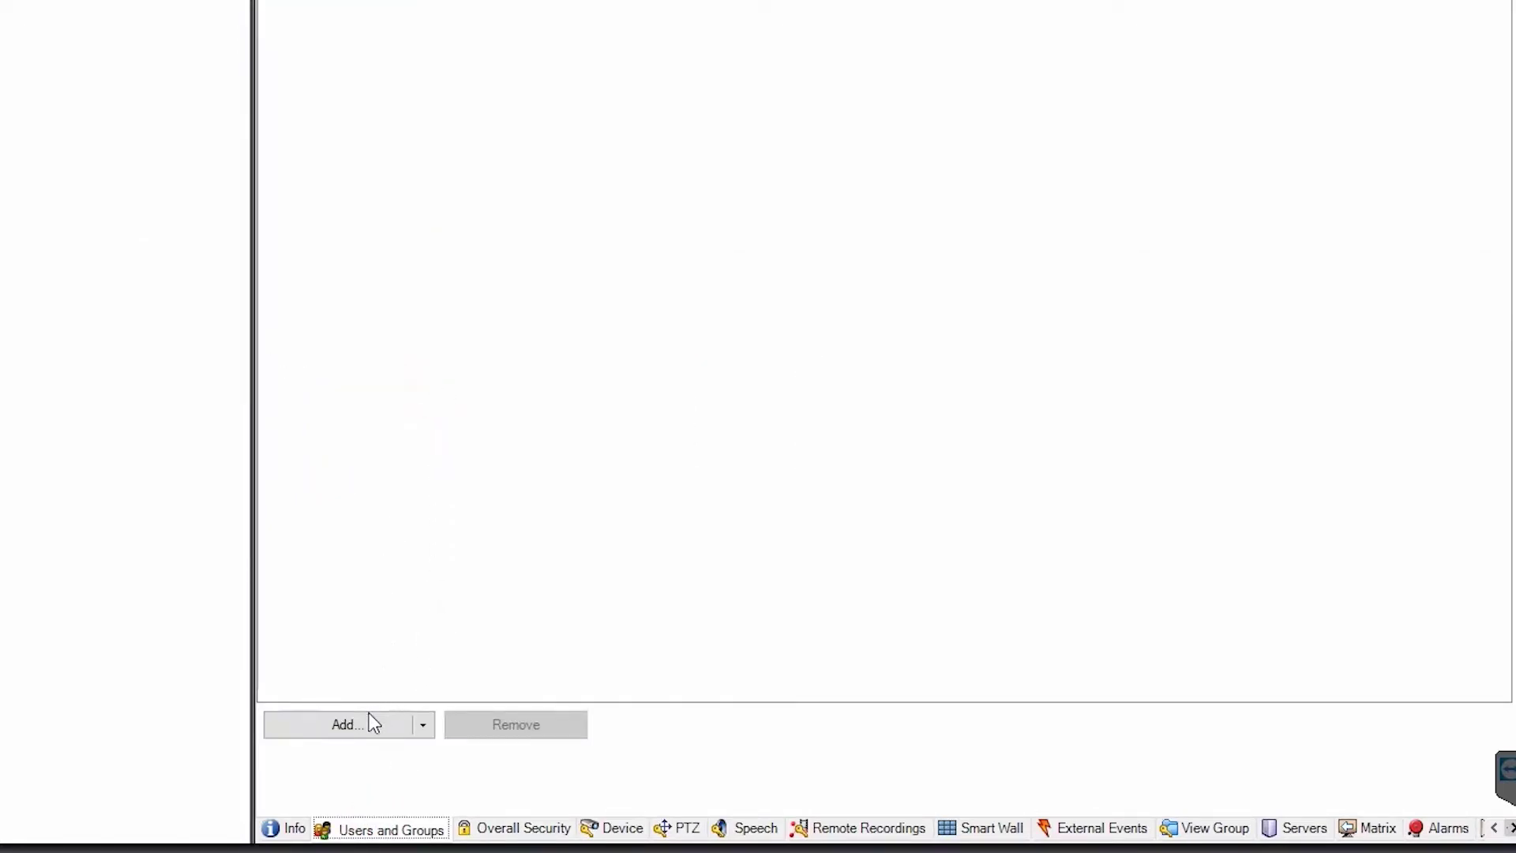
click(371, 724)
click(364, 779)
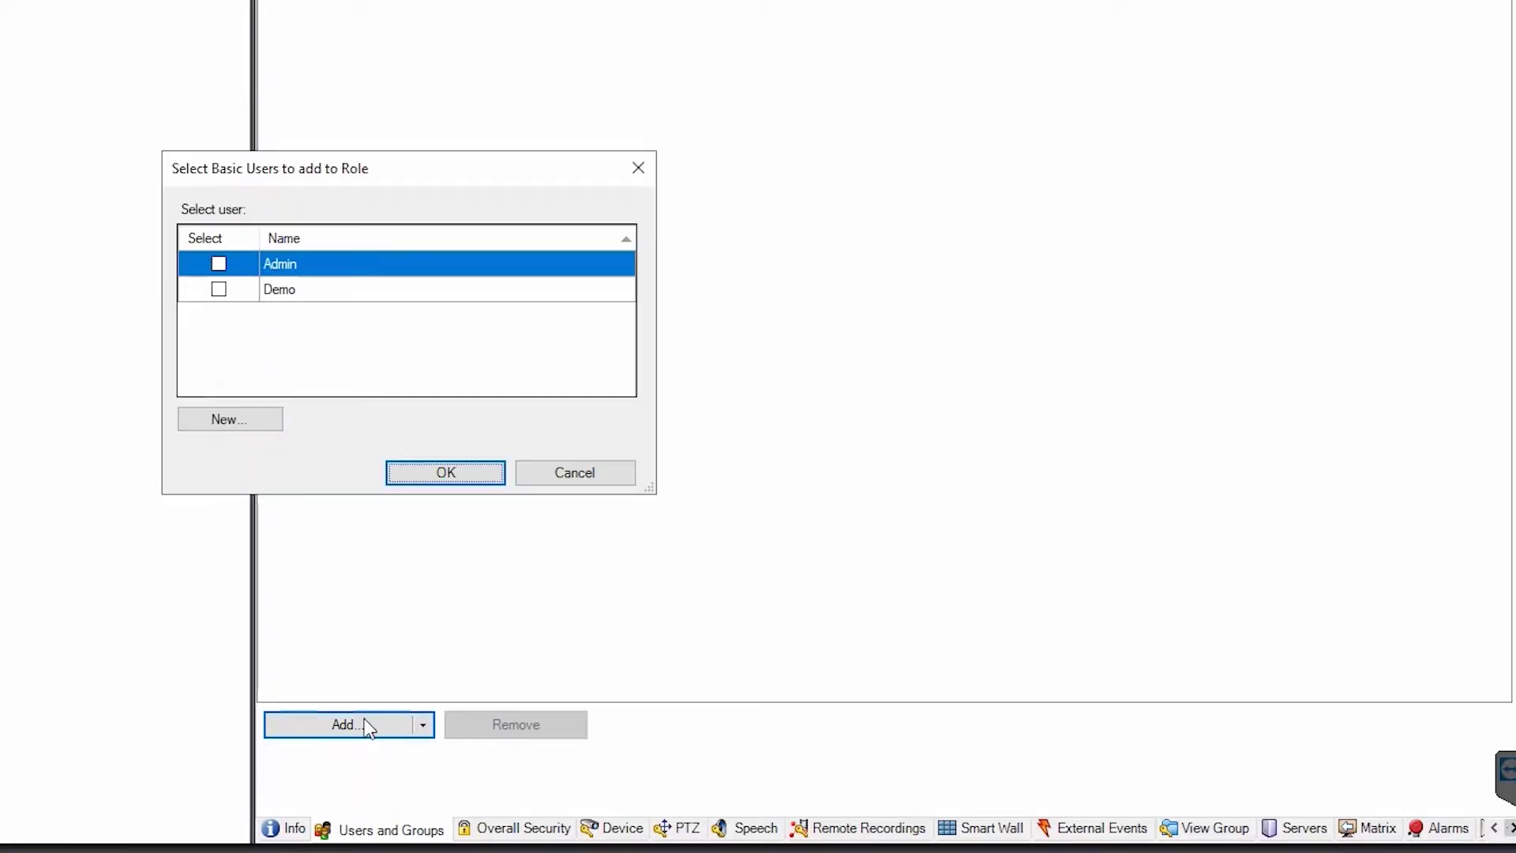
click(218, 290)
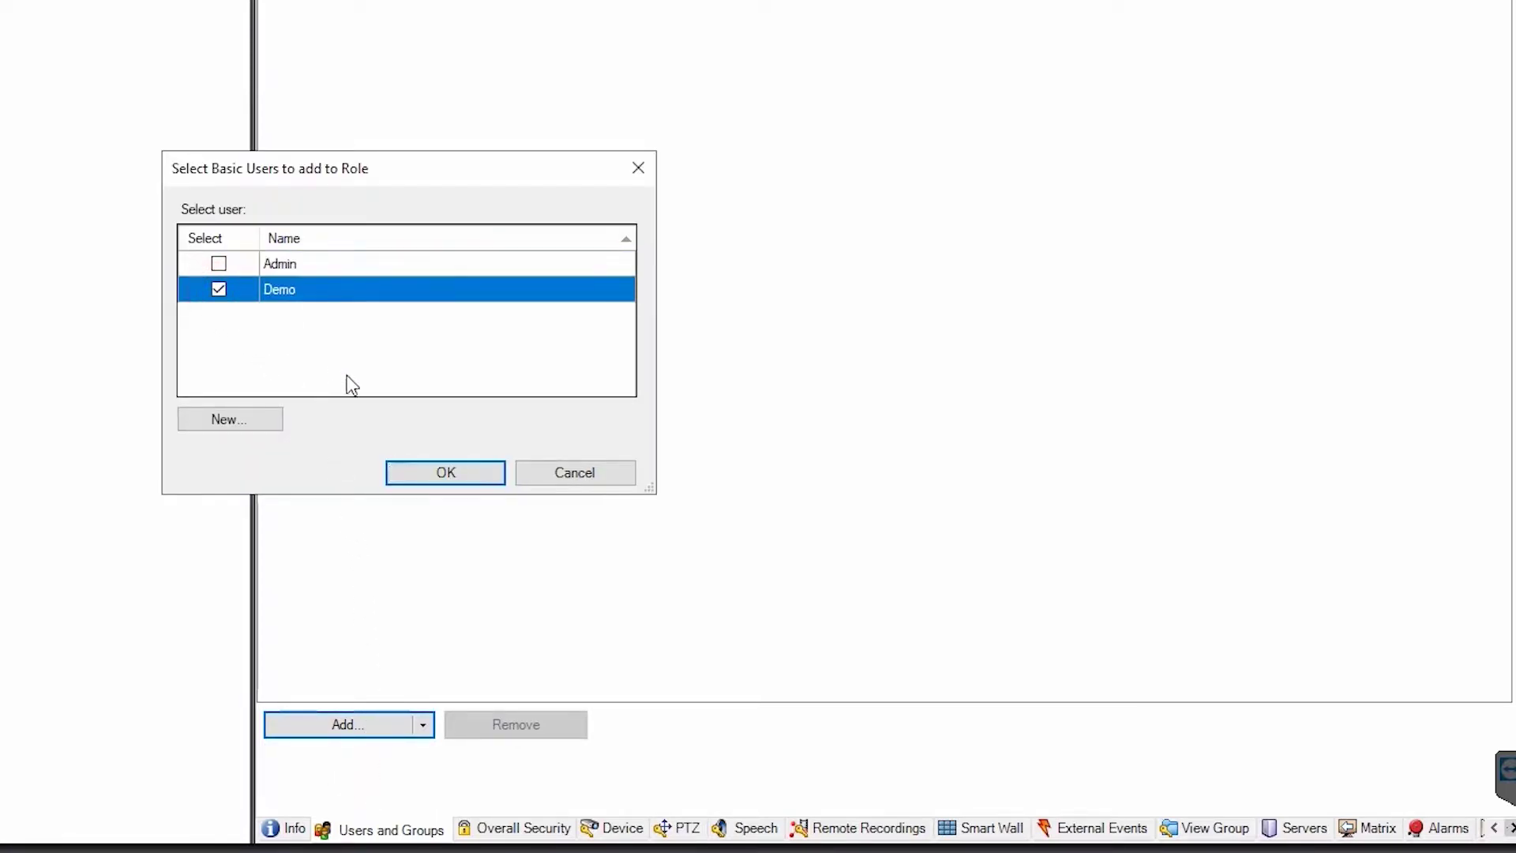
click(450, 474)
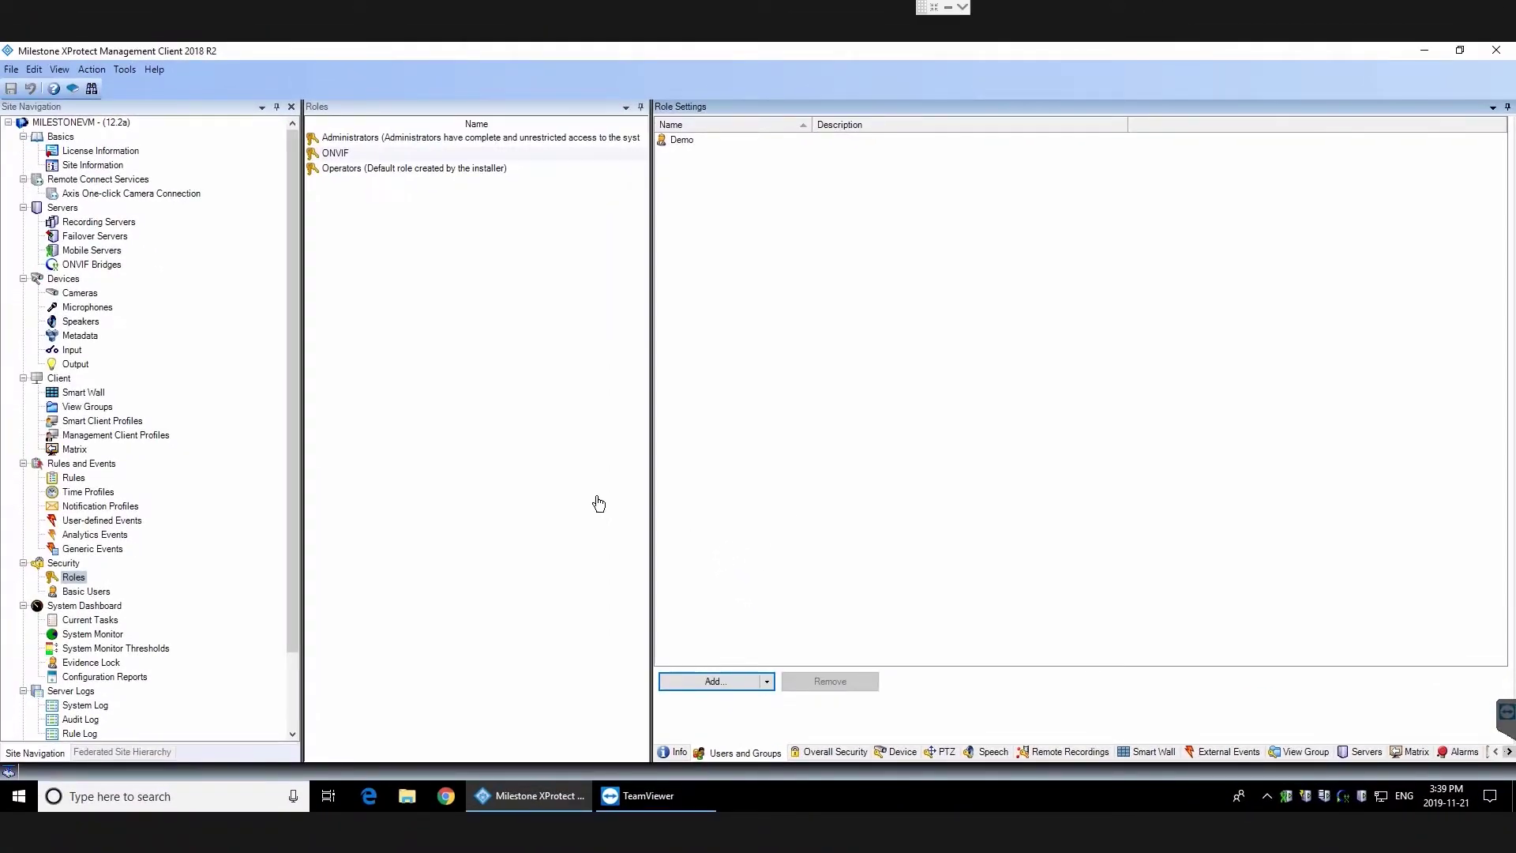
Create a new ONVIF bridge named 'ONVIF Bridge'.
click(79, 266)
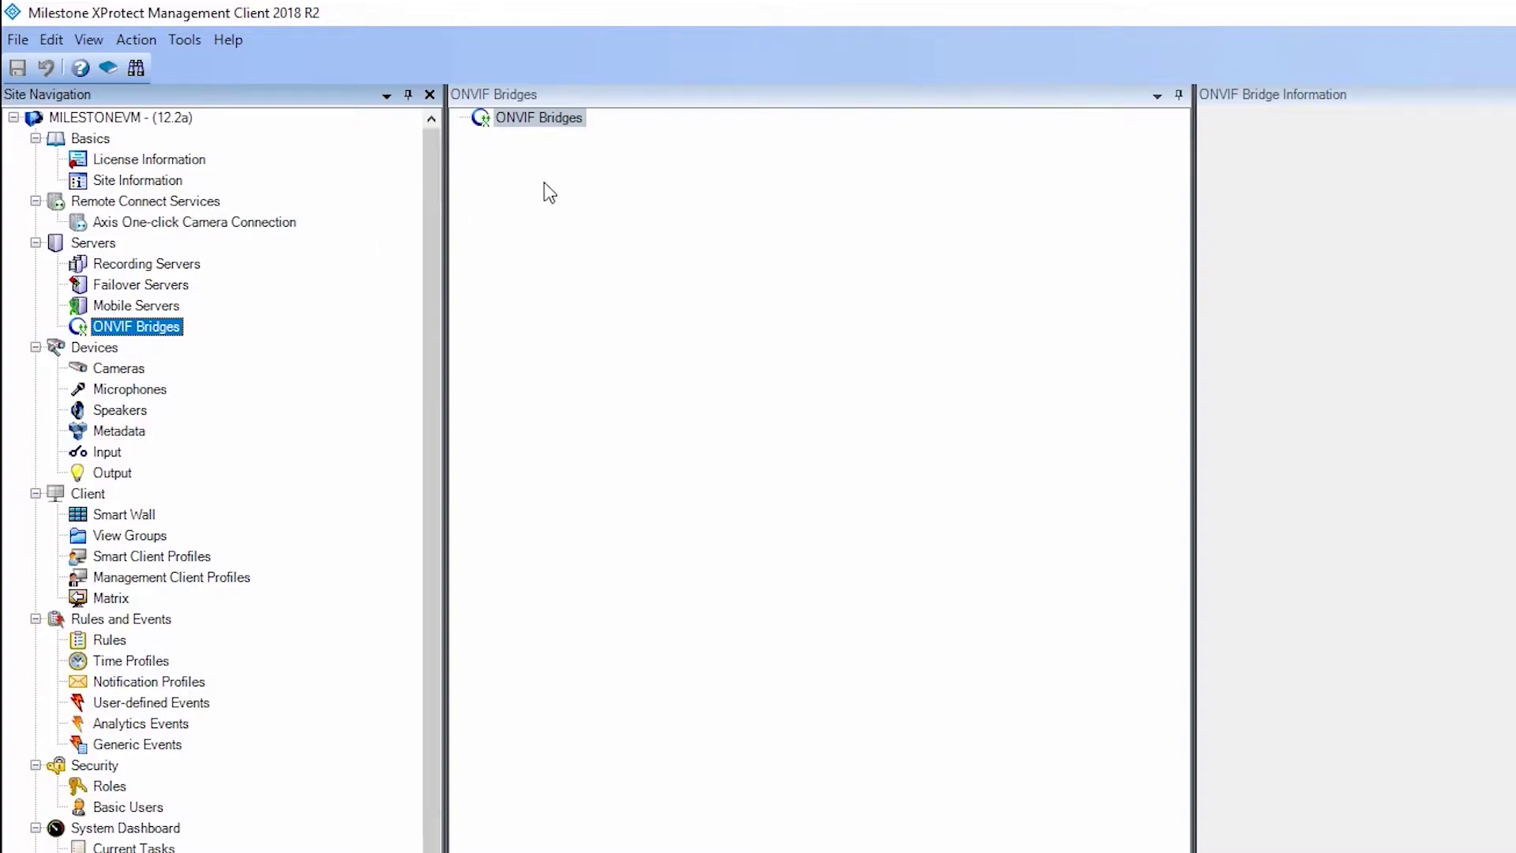
right_click(551, 183)
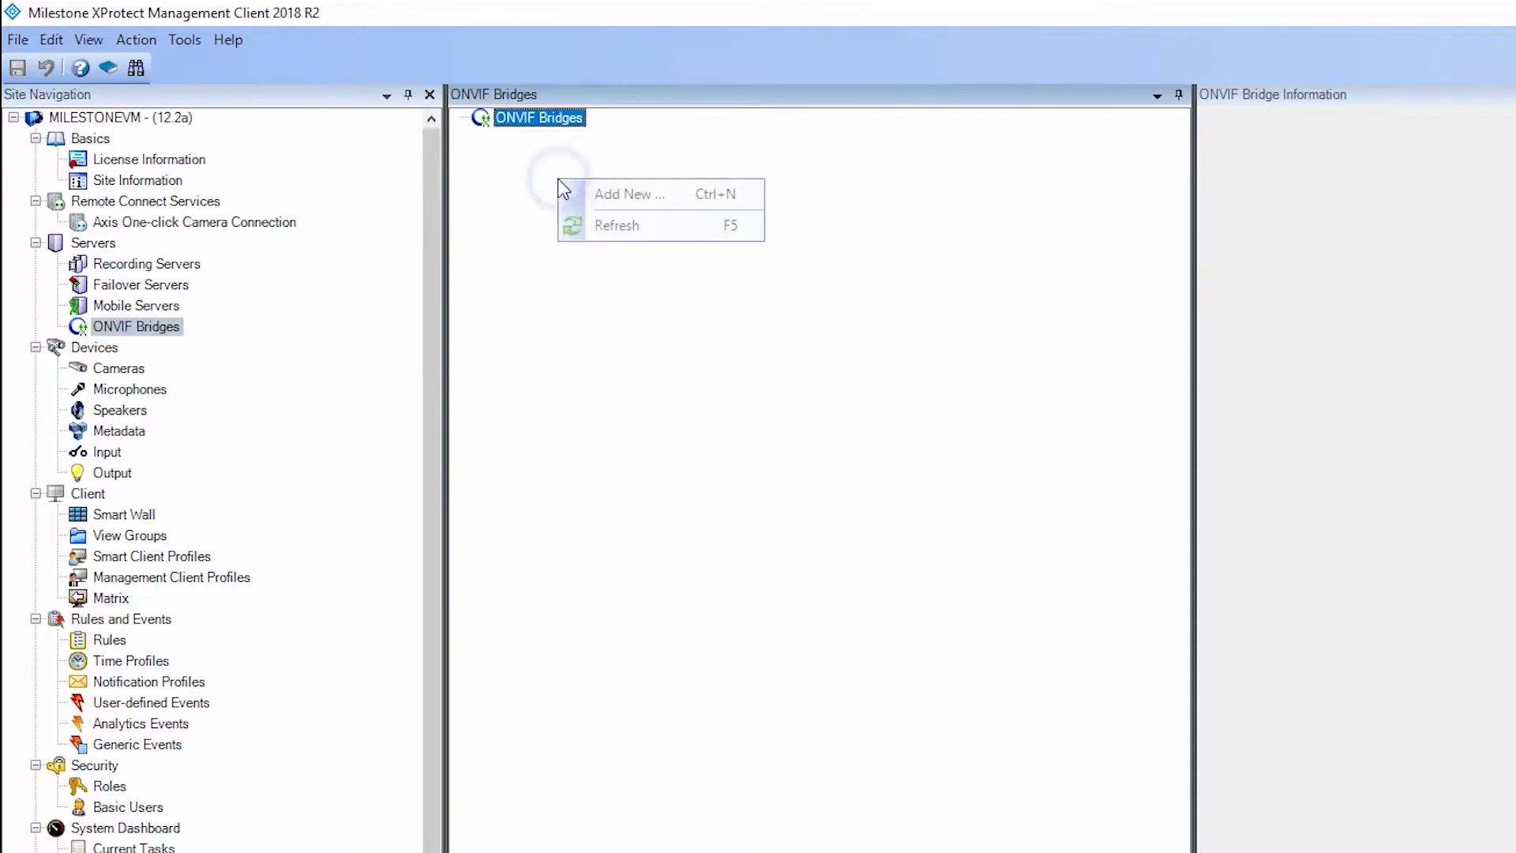
click(592, 191)
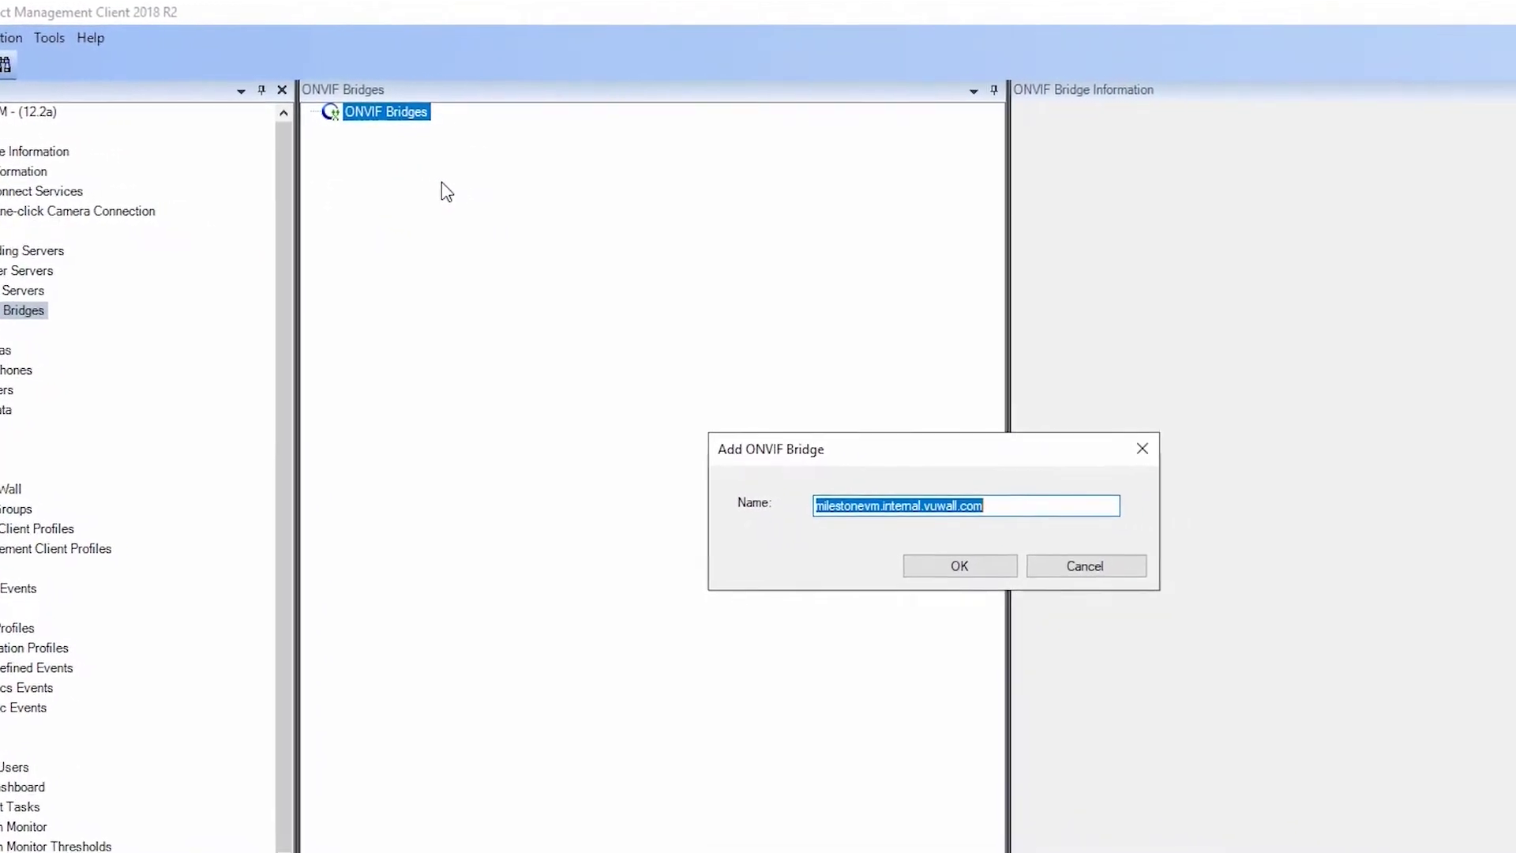
text(ONVIF B)
text(r)
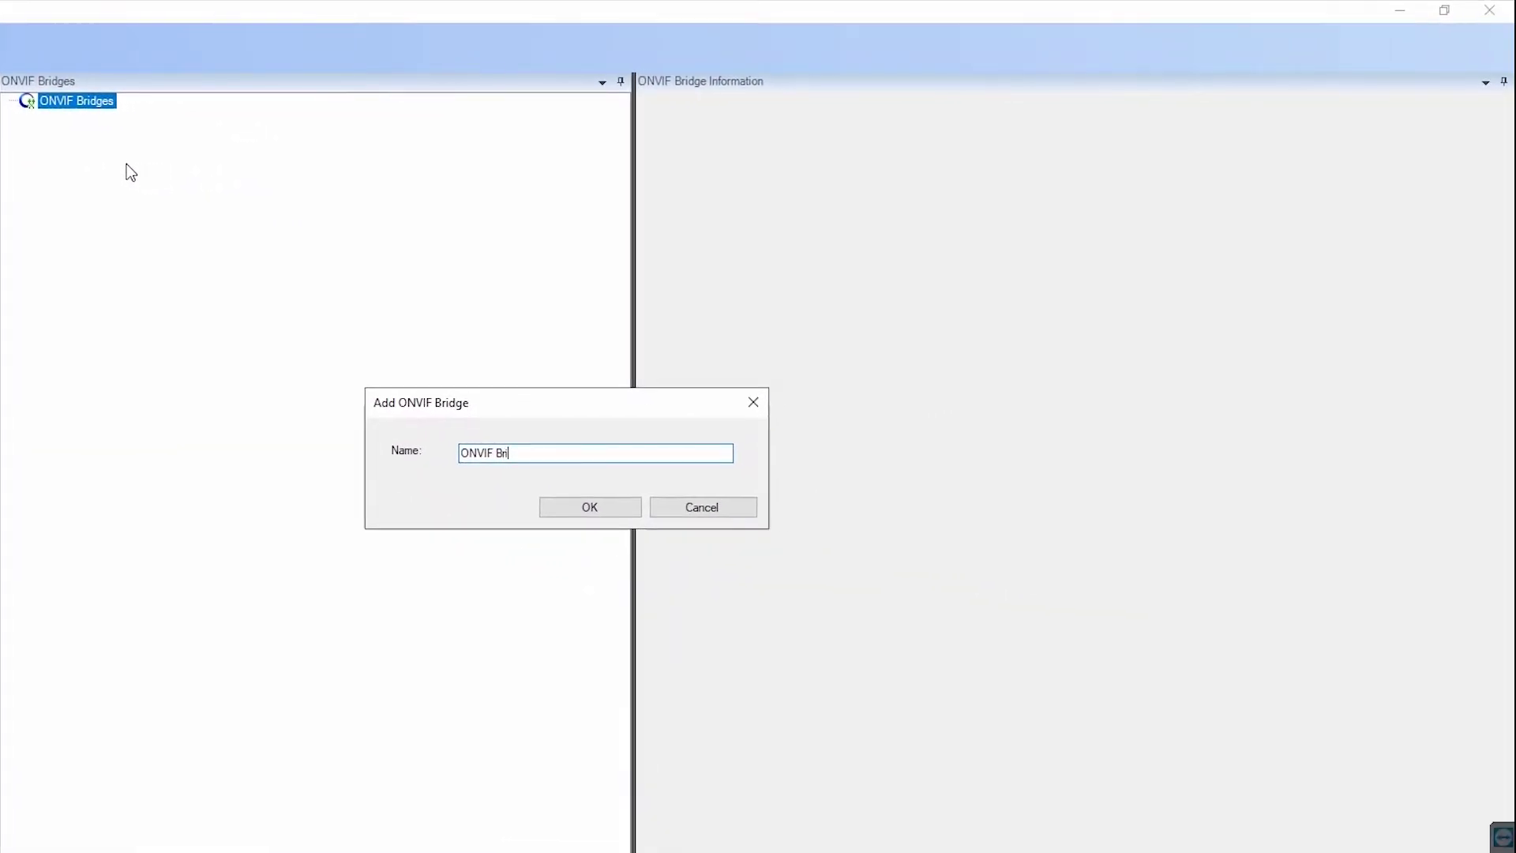
text(idge)
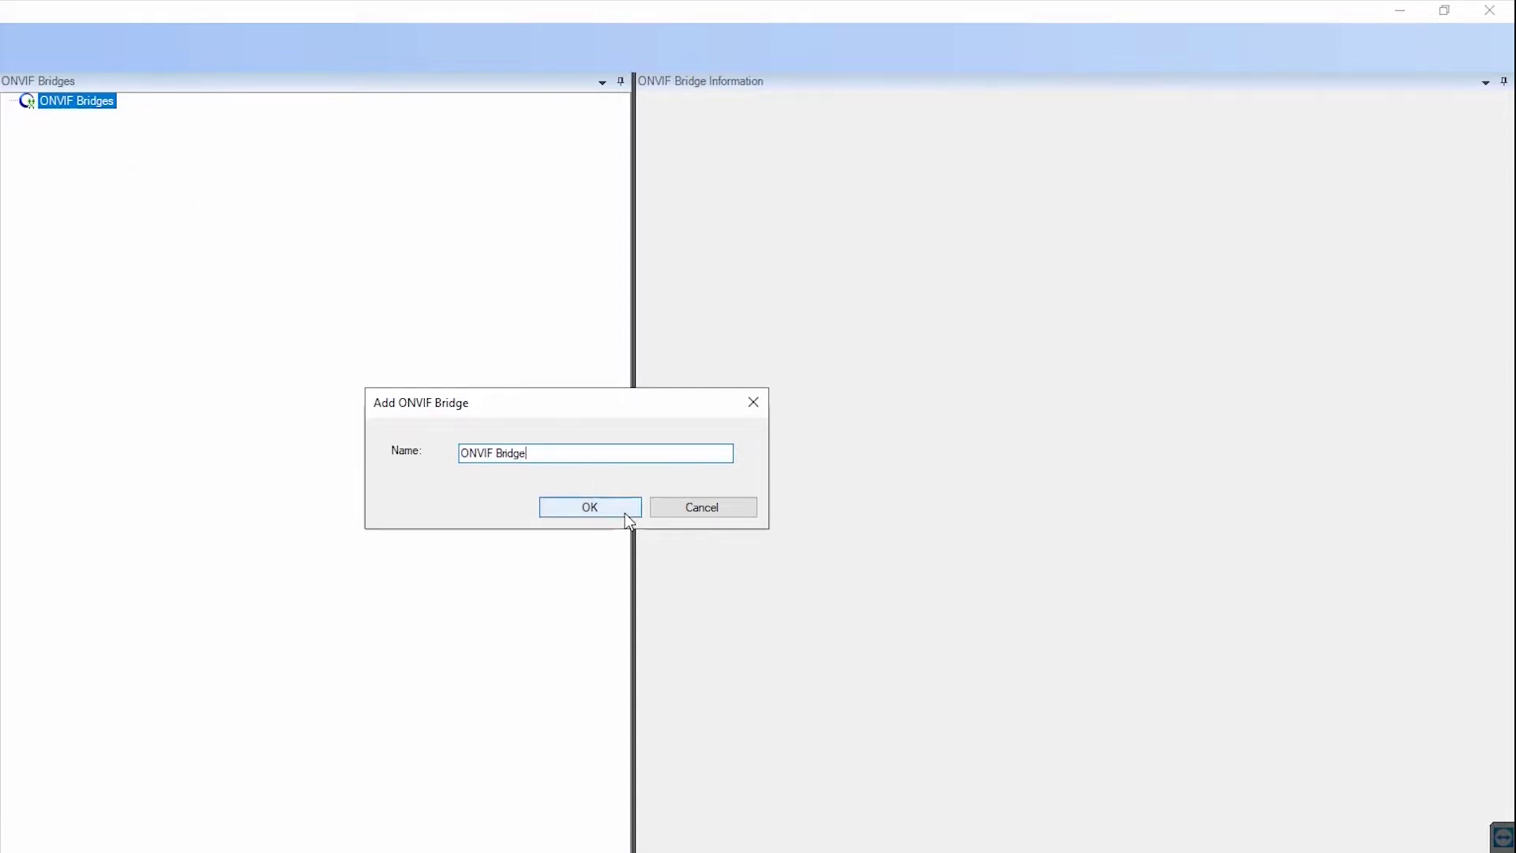
click(624, 514)
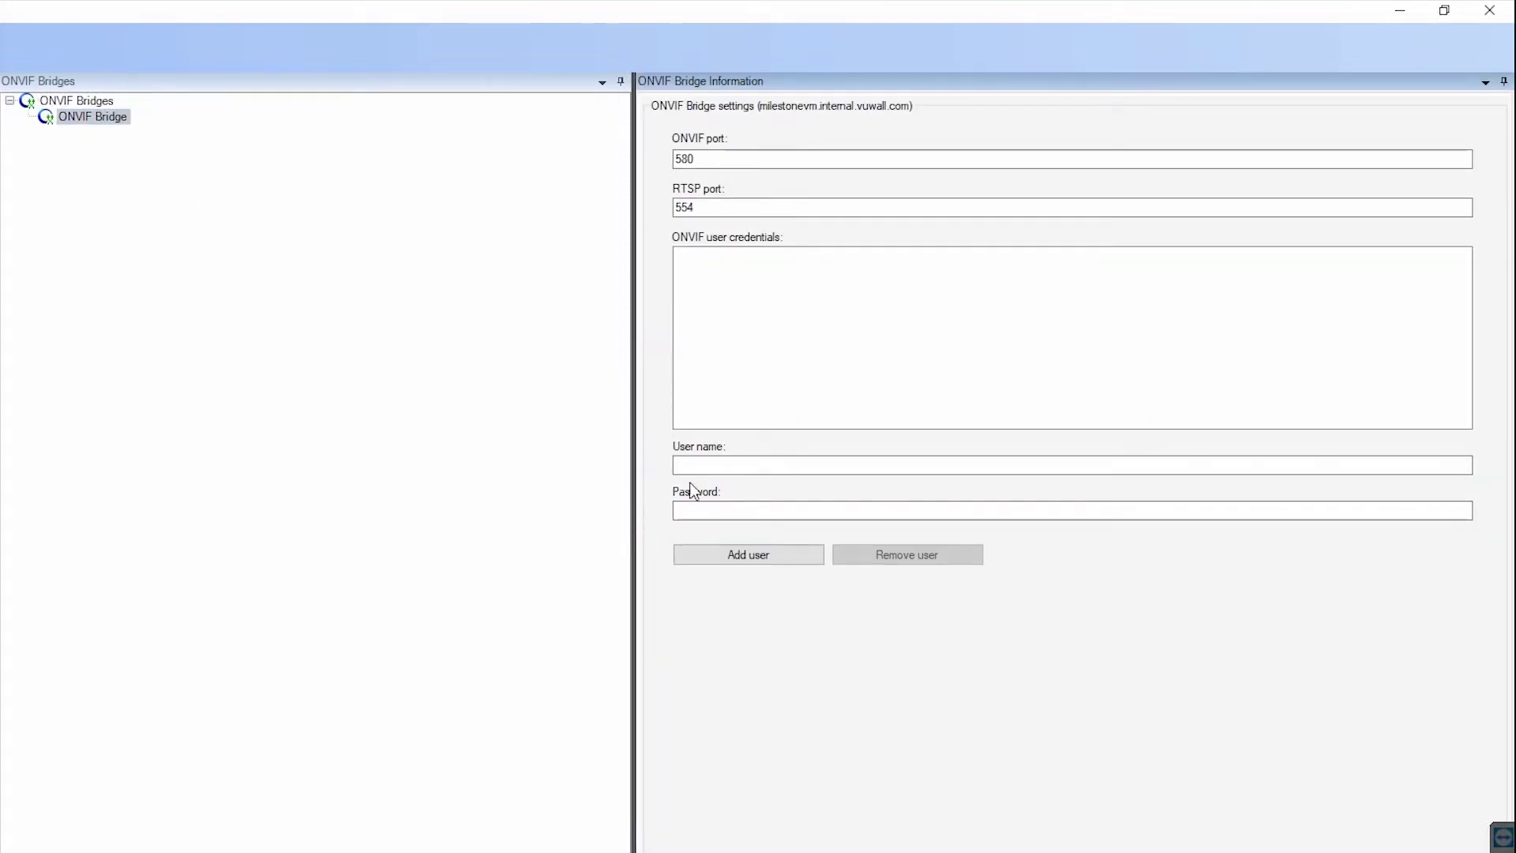
Add user Demo with its password as the bridge's ONVIF credential and save.
click(764, 463)
text(Demo)
key(Tab)
text(*)
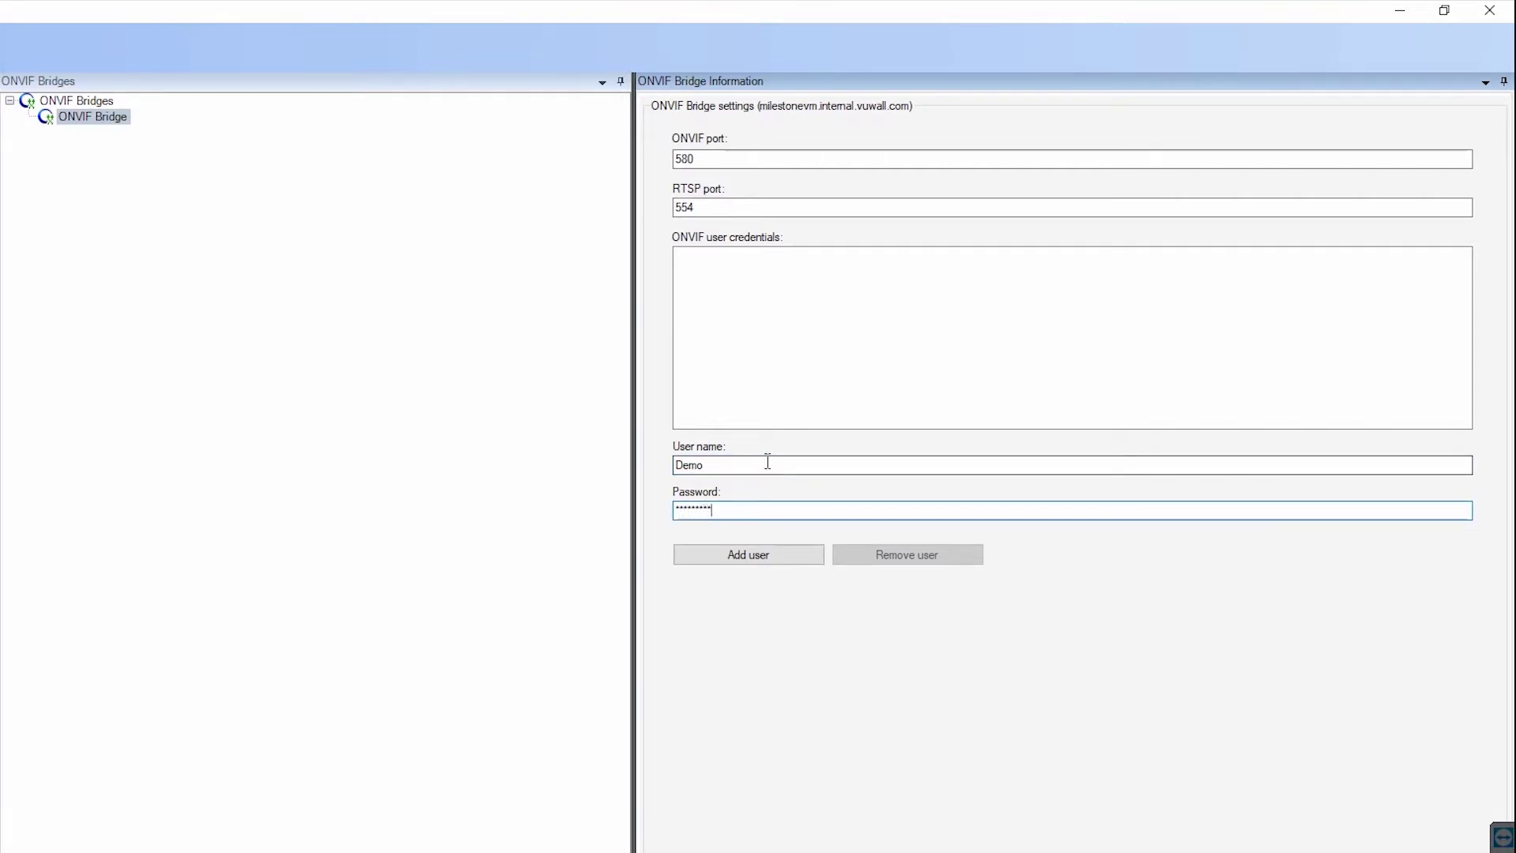
click(774, 555)
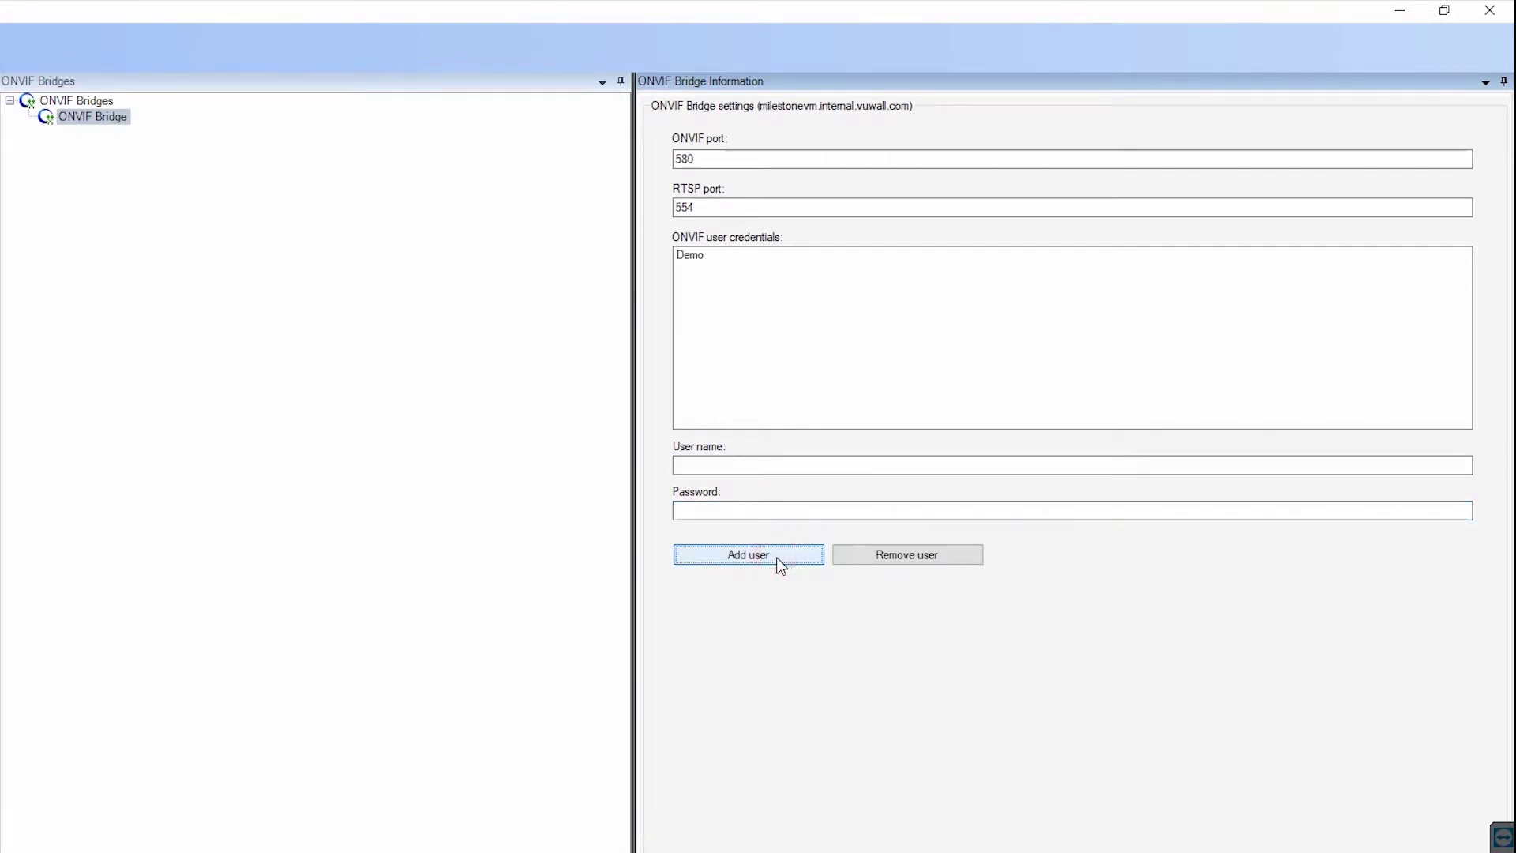
click(92, 119)
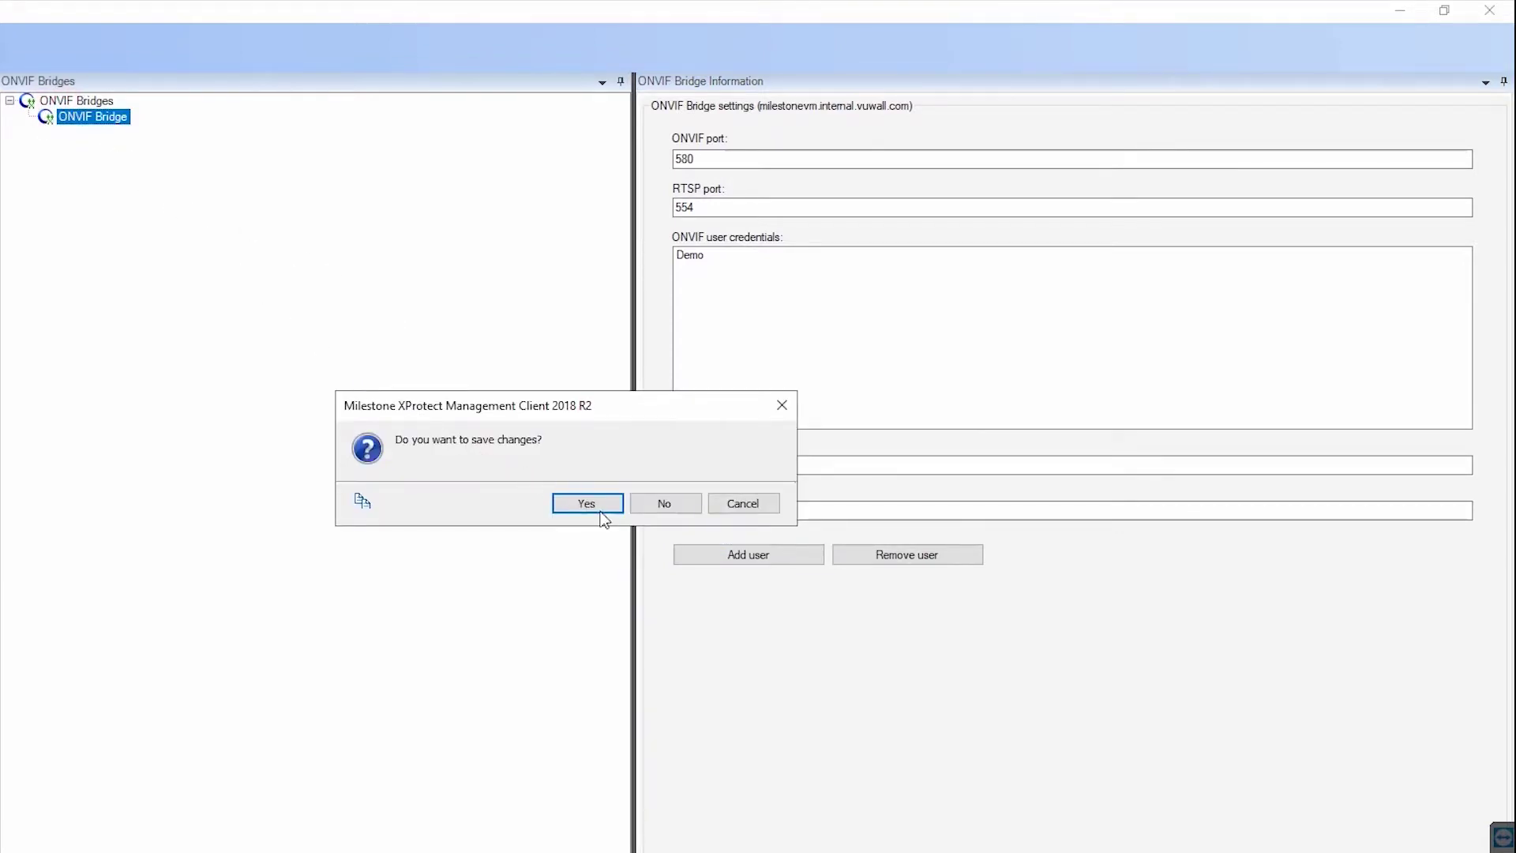
click(588, 506)
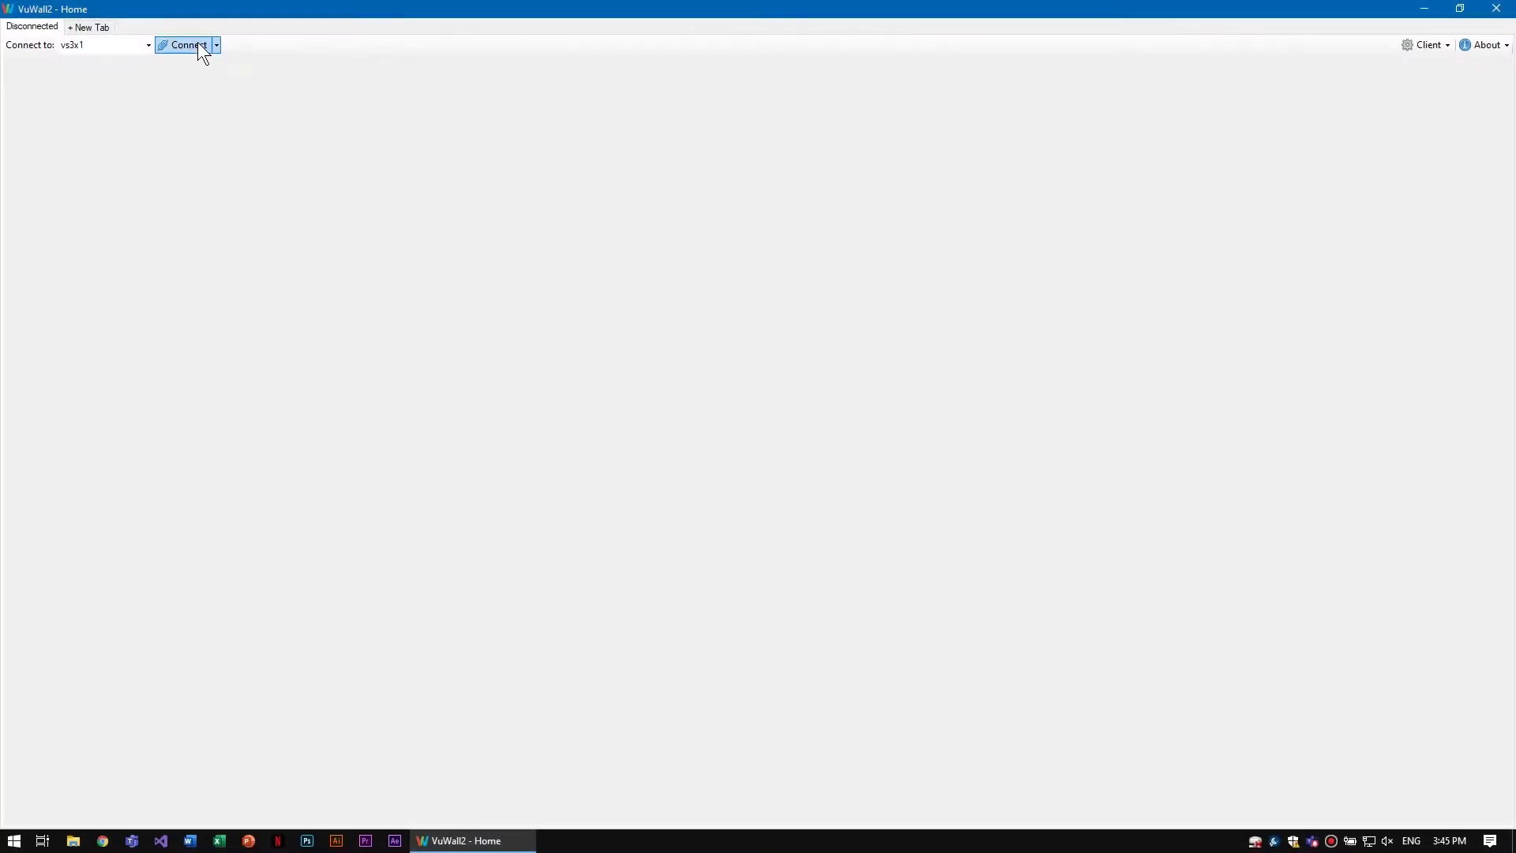
Connect to vs3x1 and enable the VMS Client Plugin with the Master Control panel.
click(199, 46)
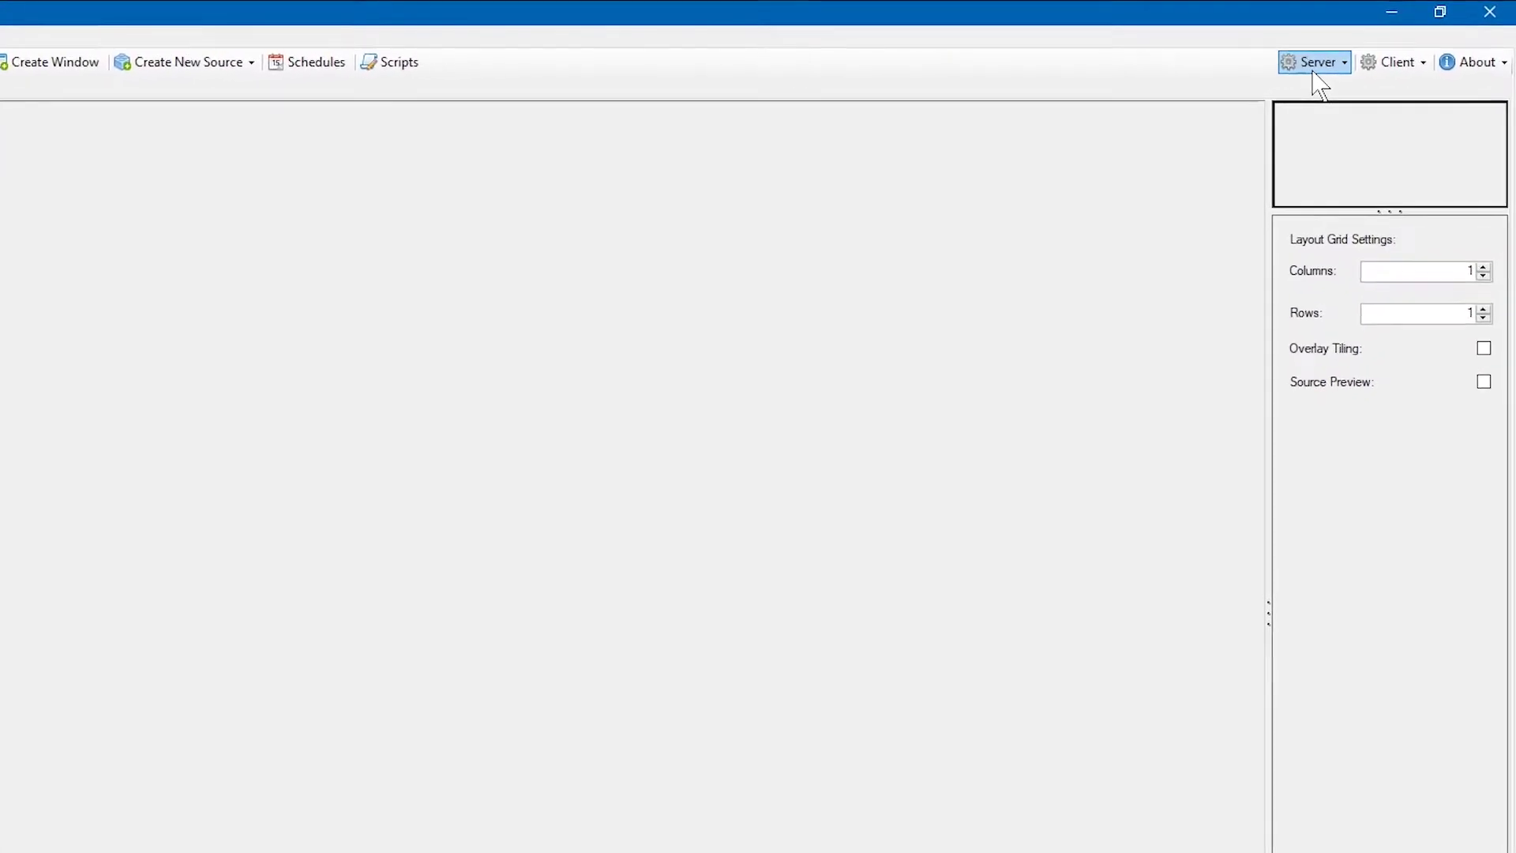
click(1314, 67)
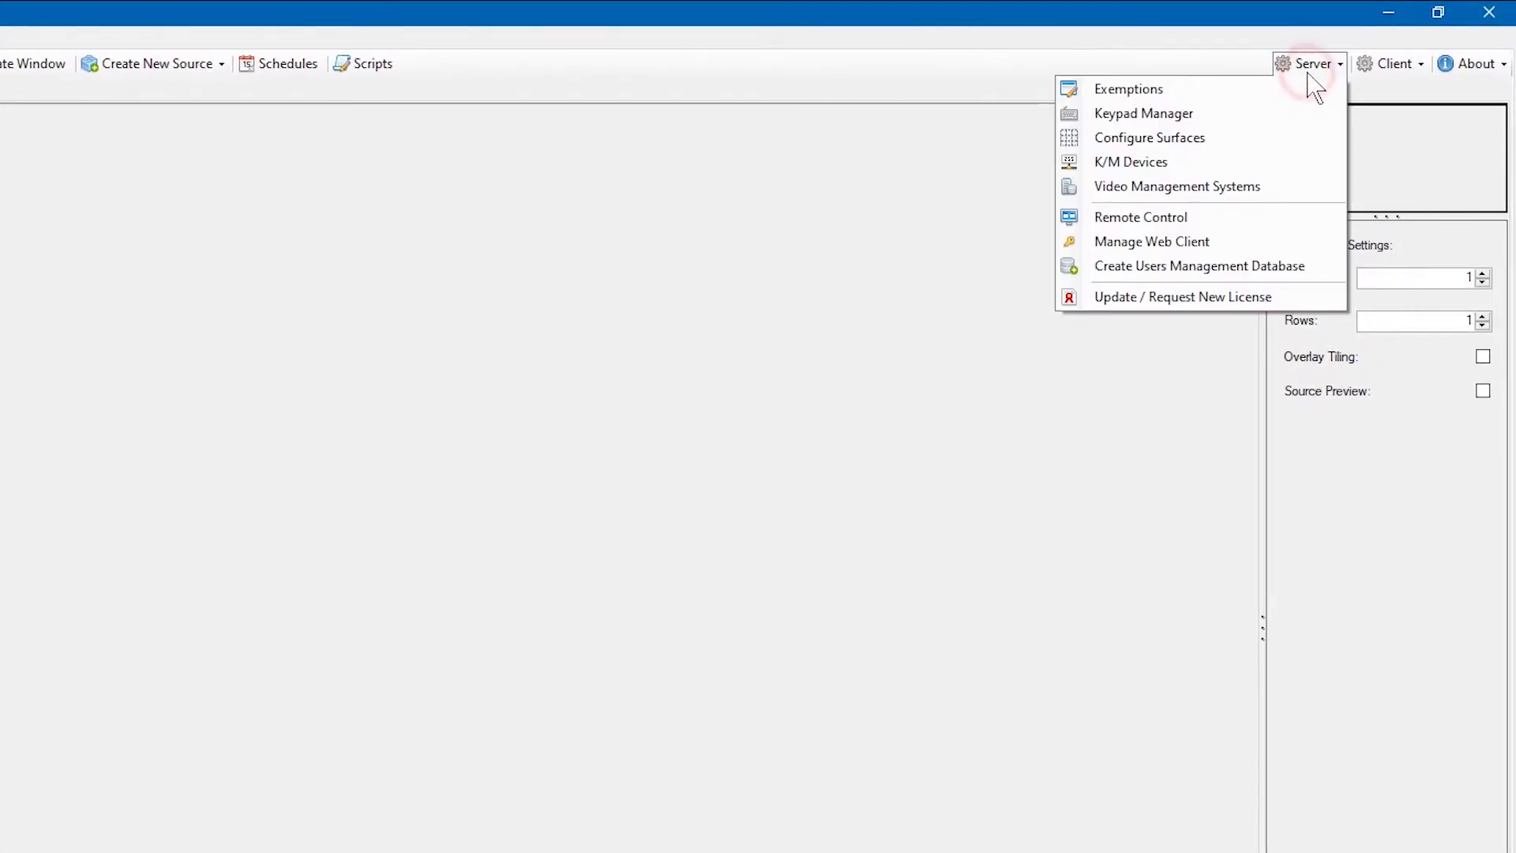
click(1299, 190)
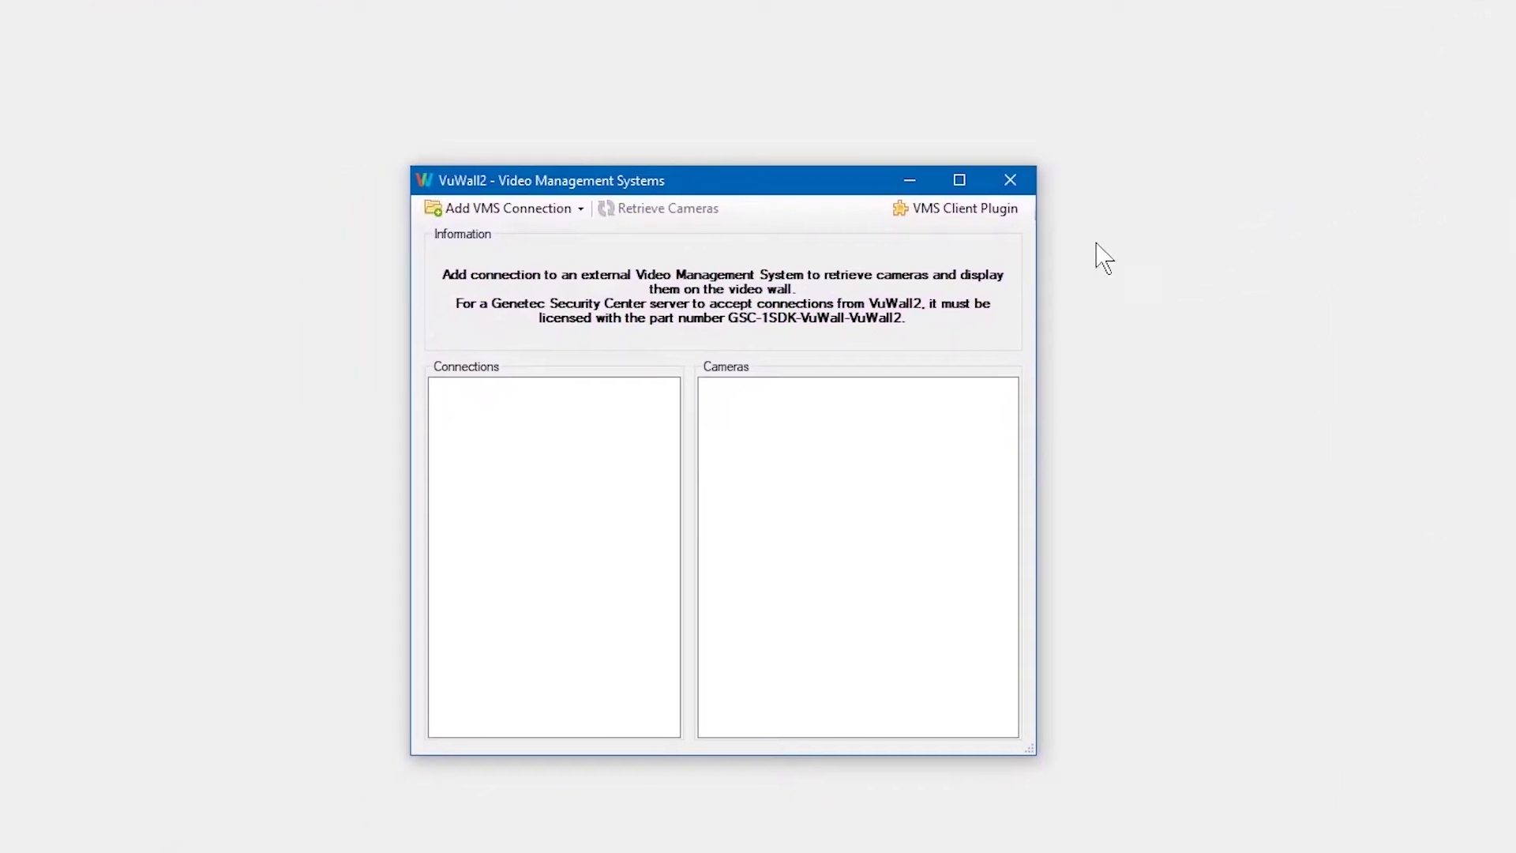
click(987, 208)
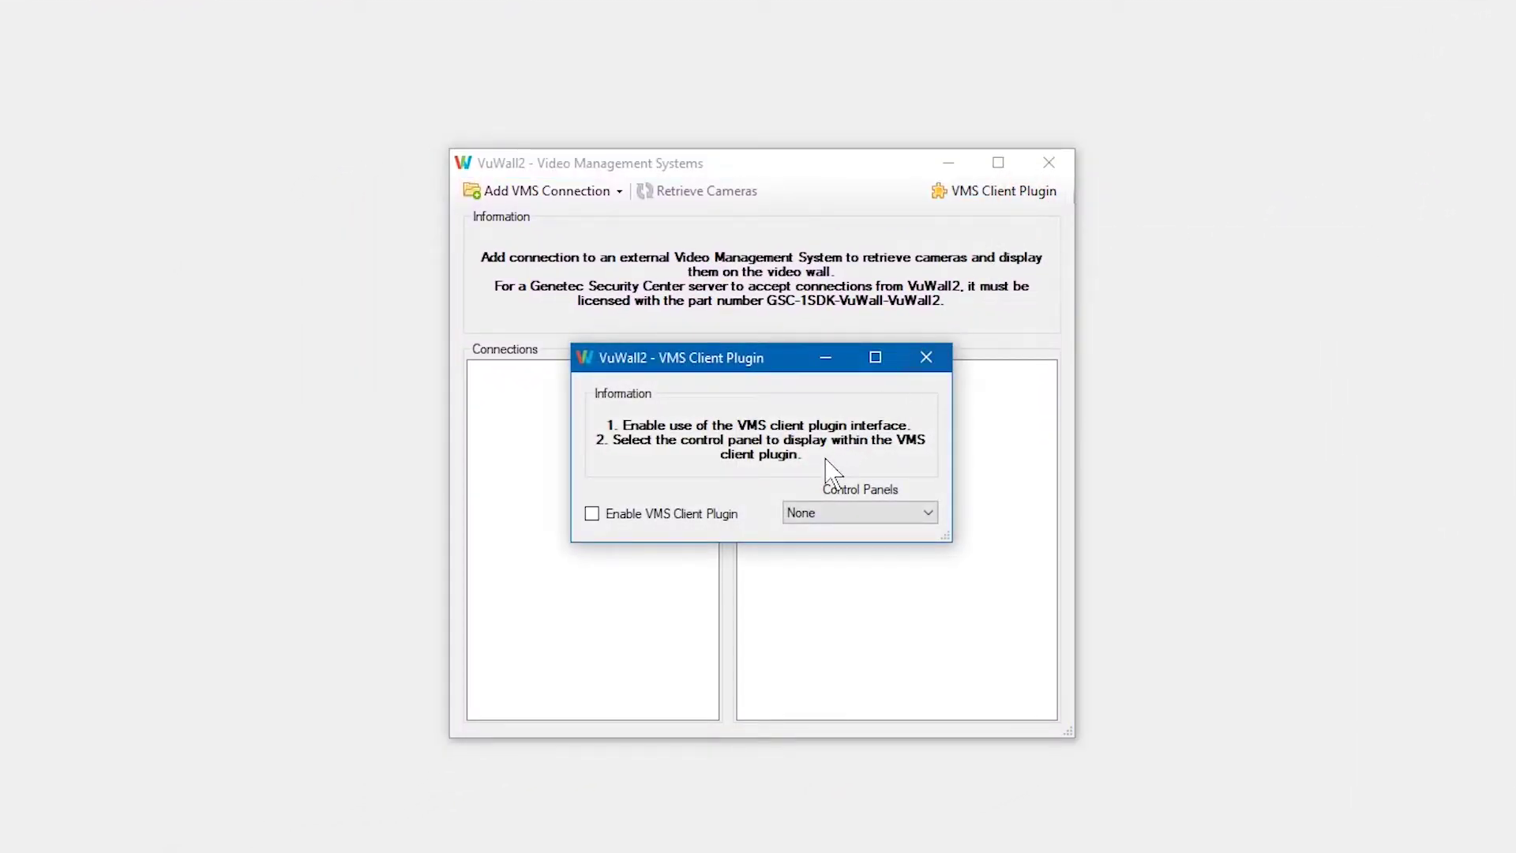
click(715, 514)
click(890, 514)
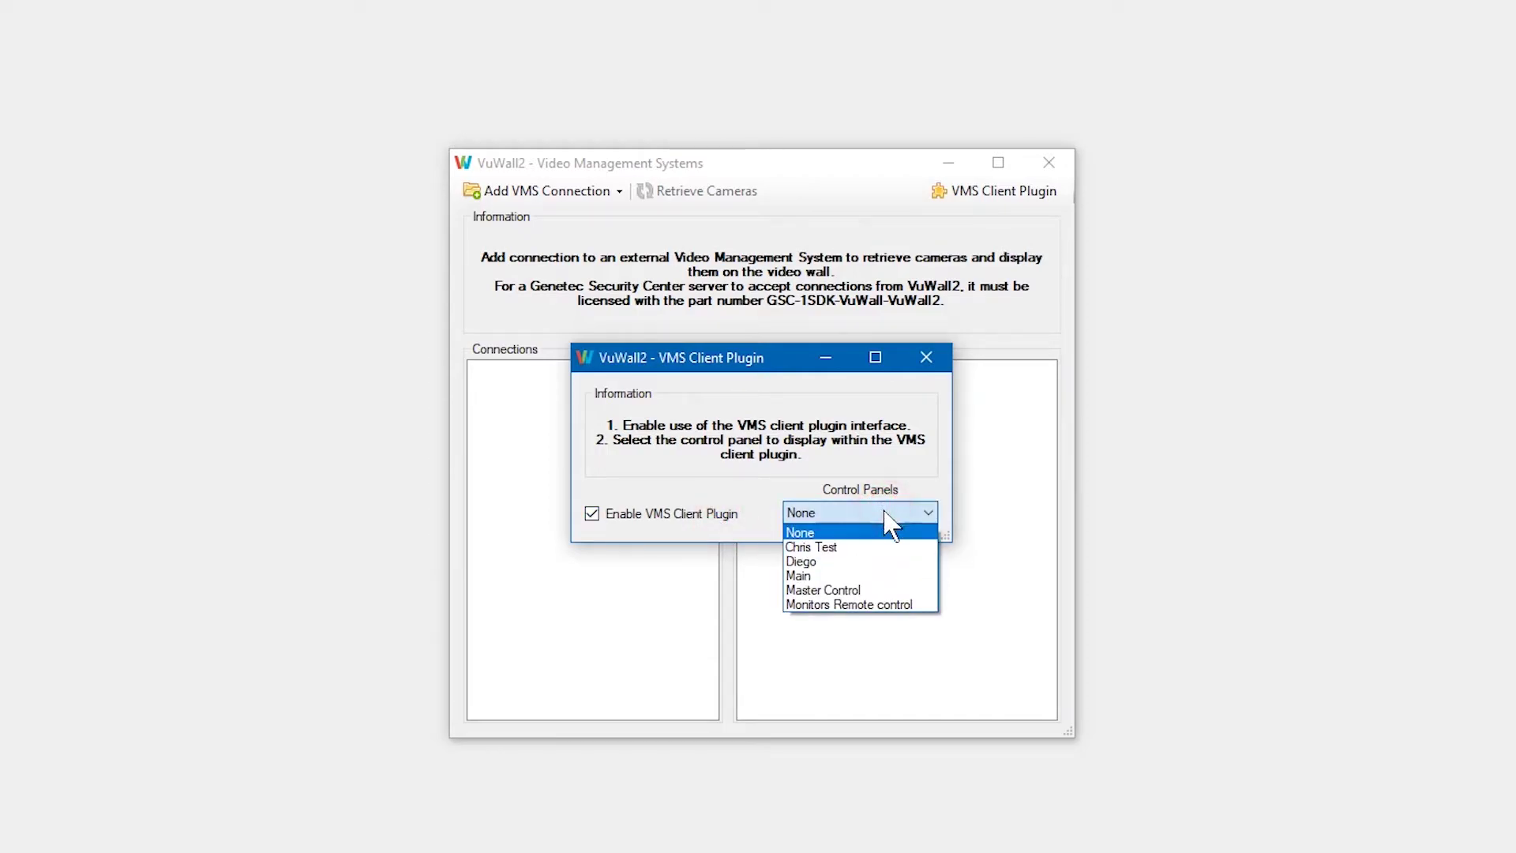
click(888, 590)
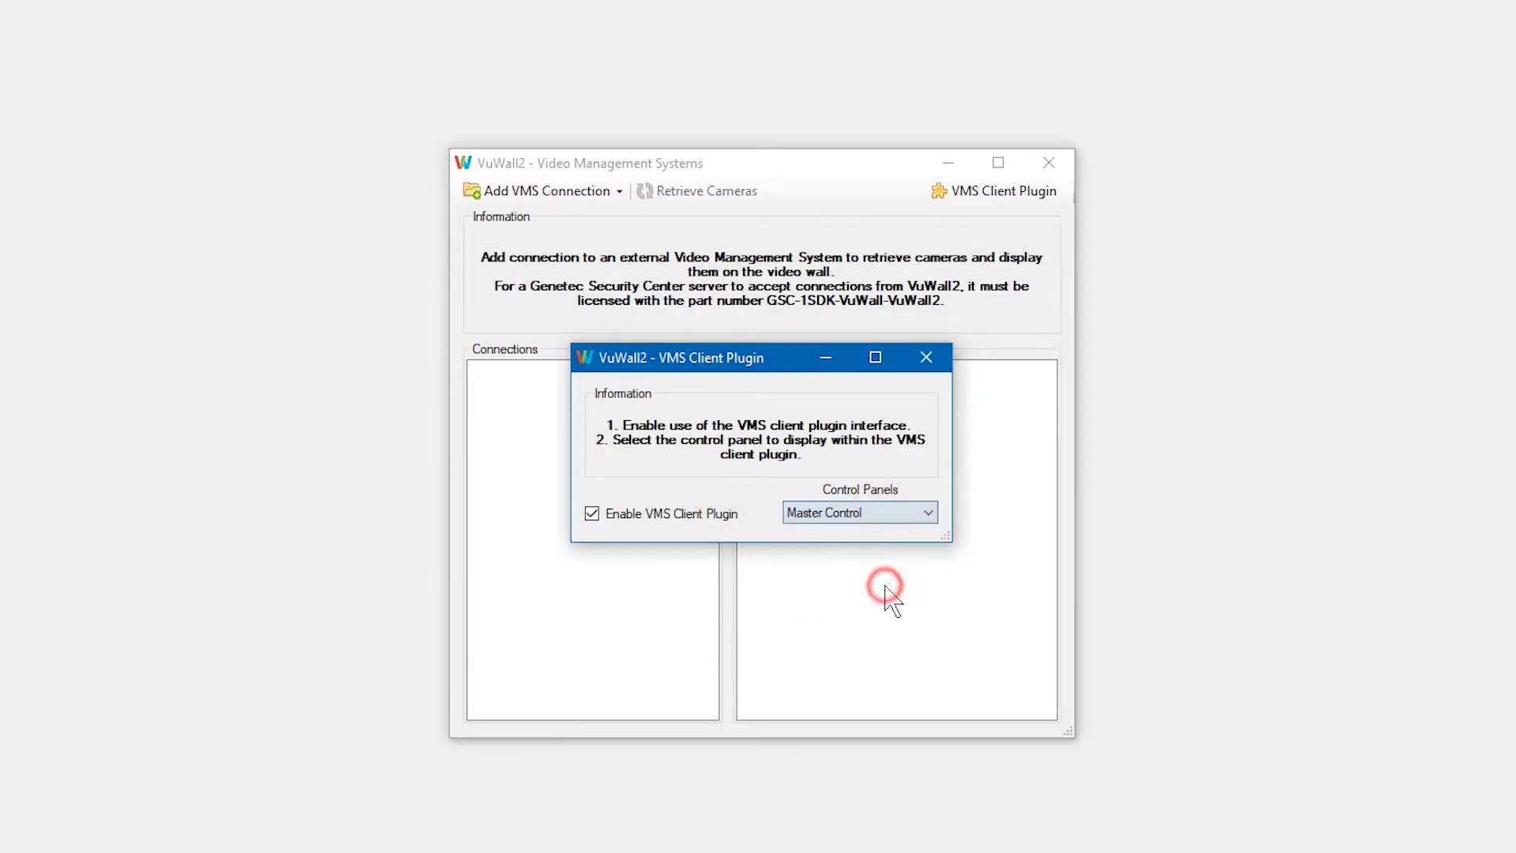
click(926, 361)
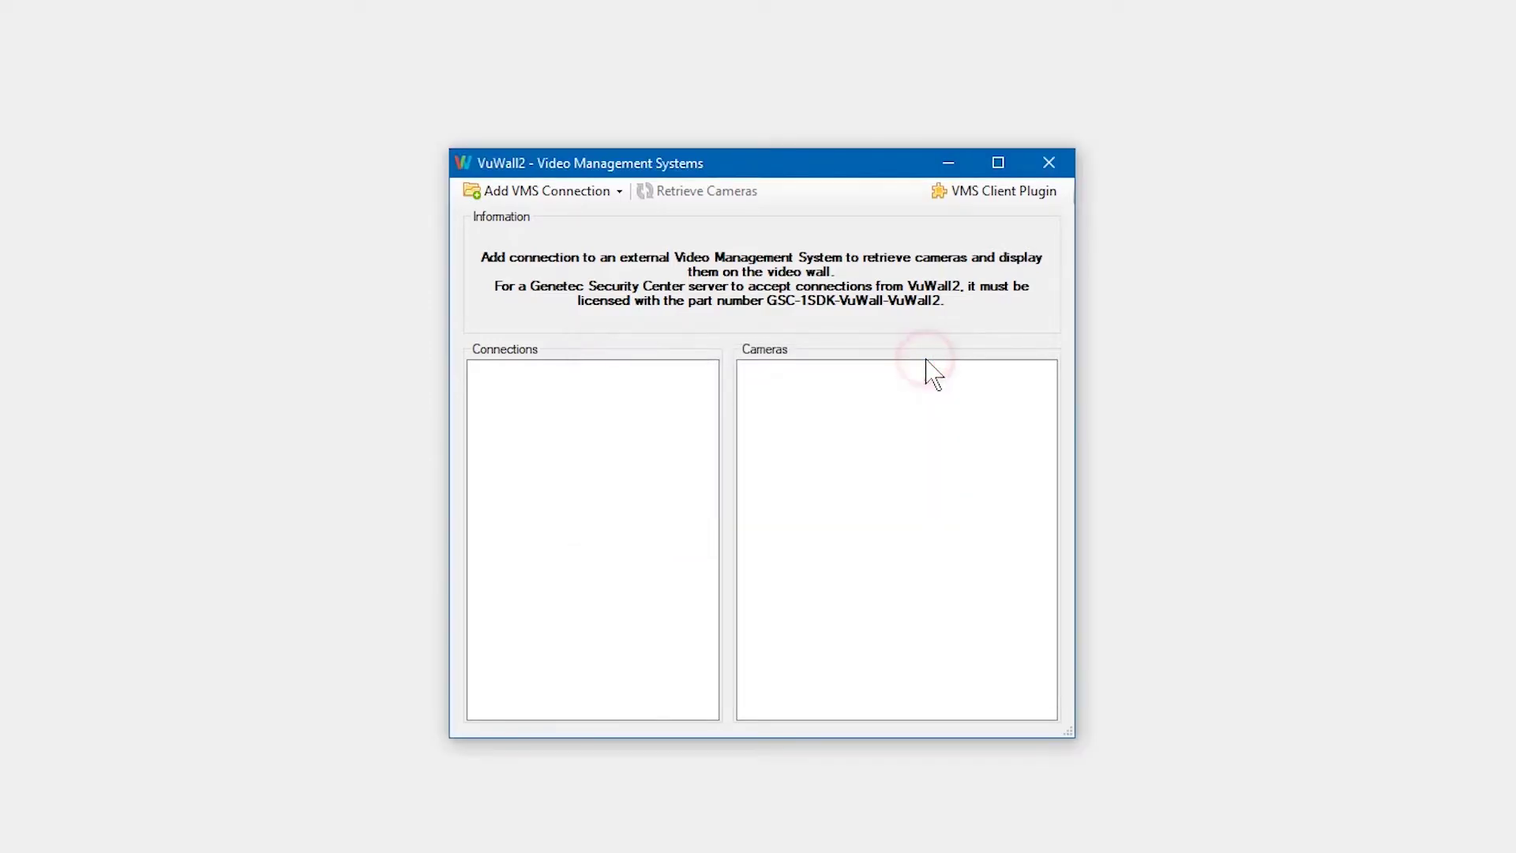
click(1047, 166)
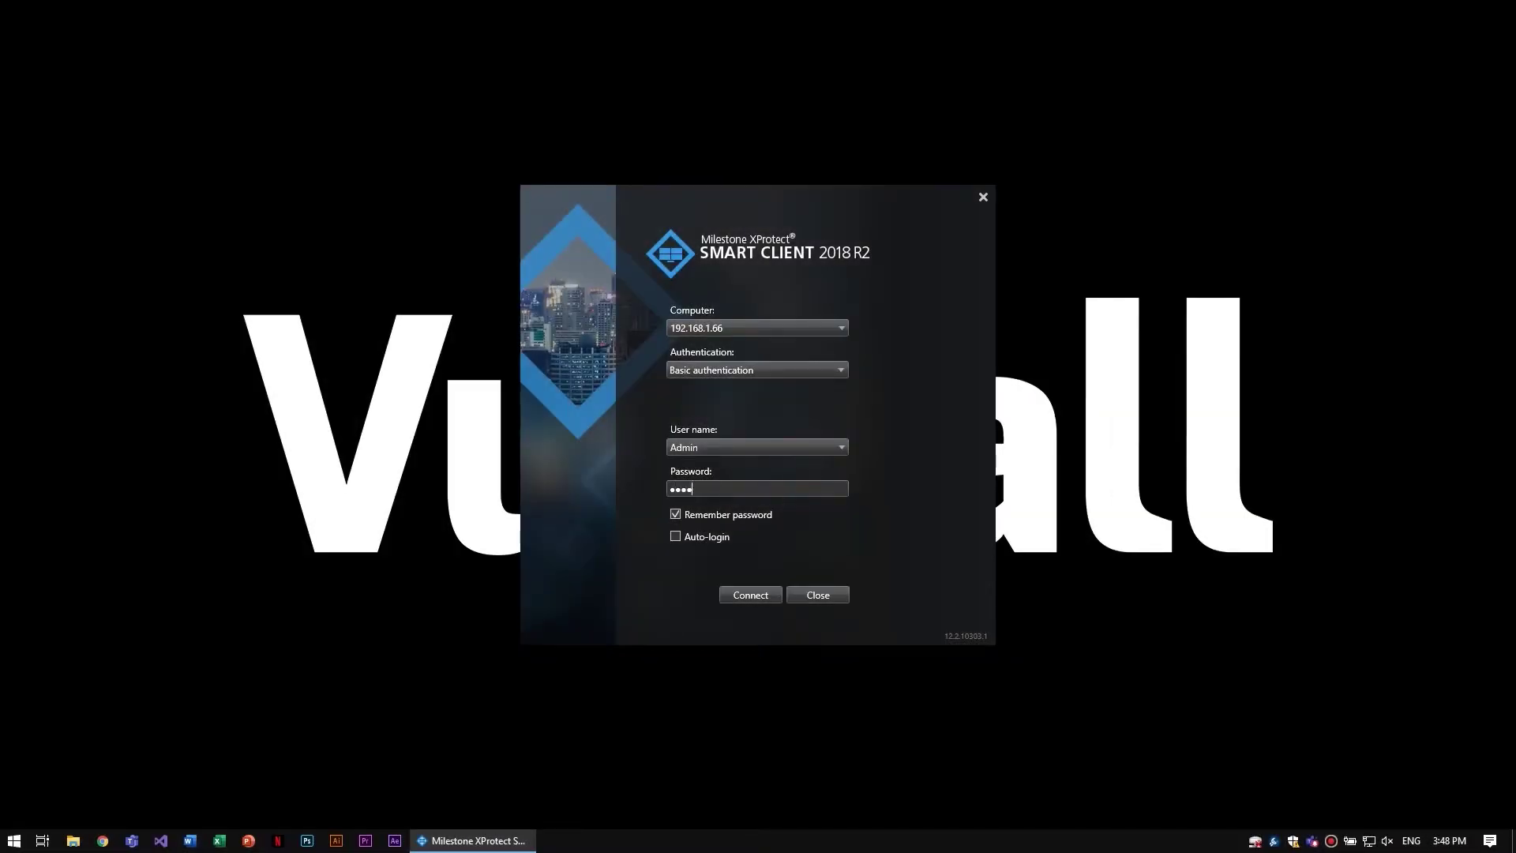
Log in to Smart Client and connect its VuWall2 tab to the VS3x1 server.
click(756, 593)
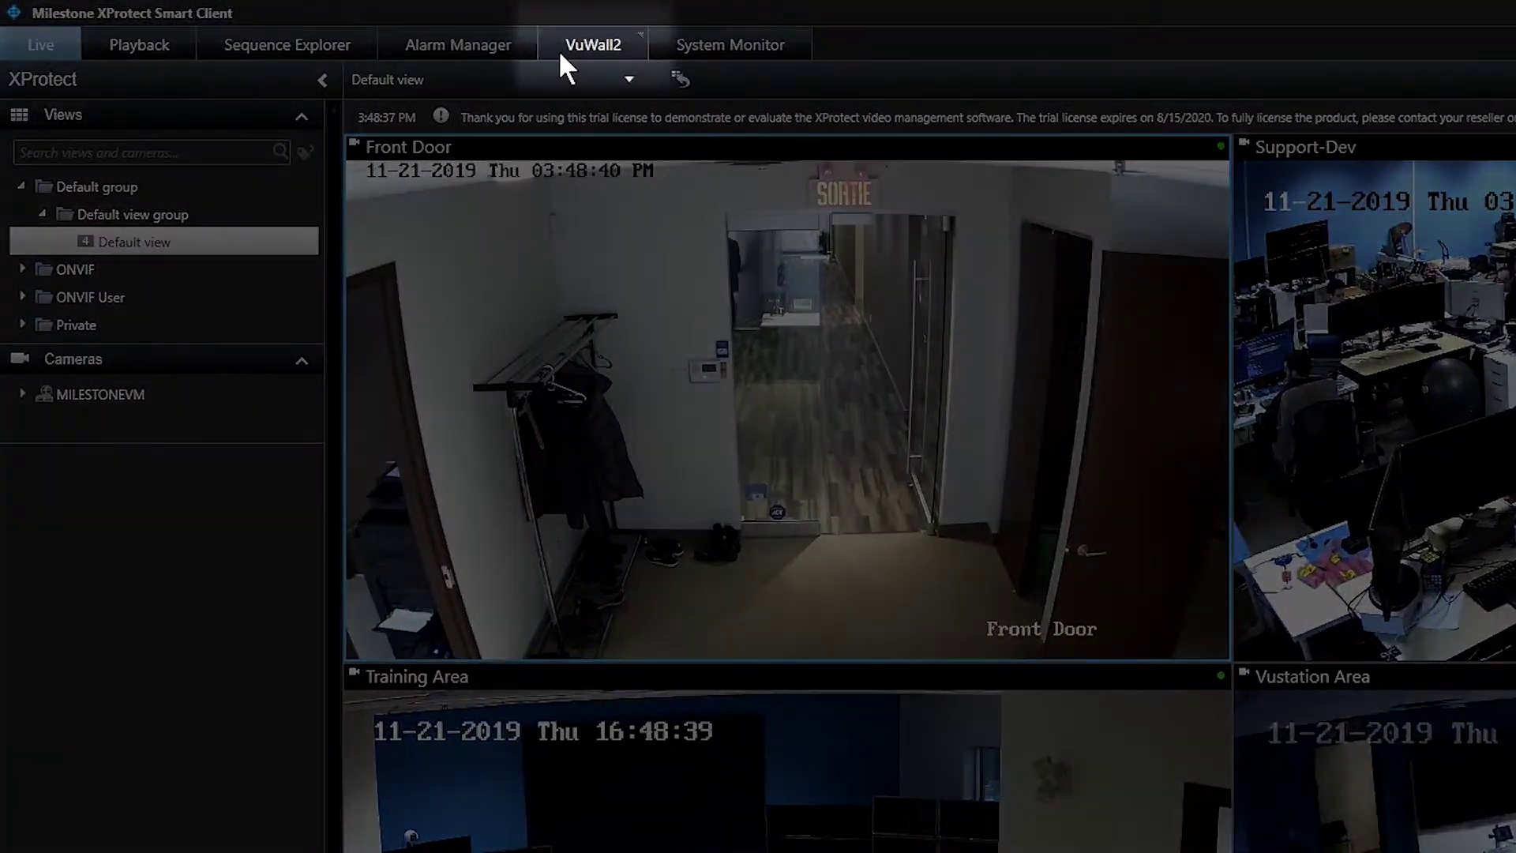
click(457, 42)
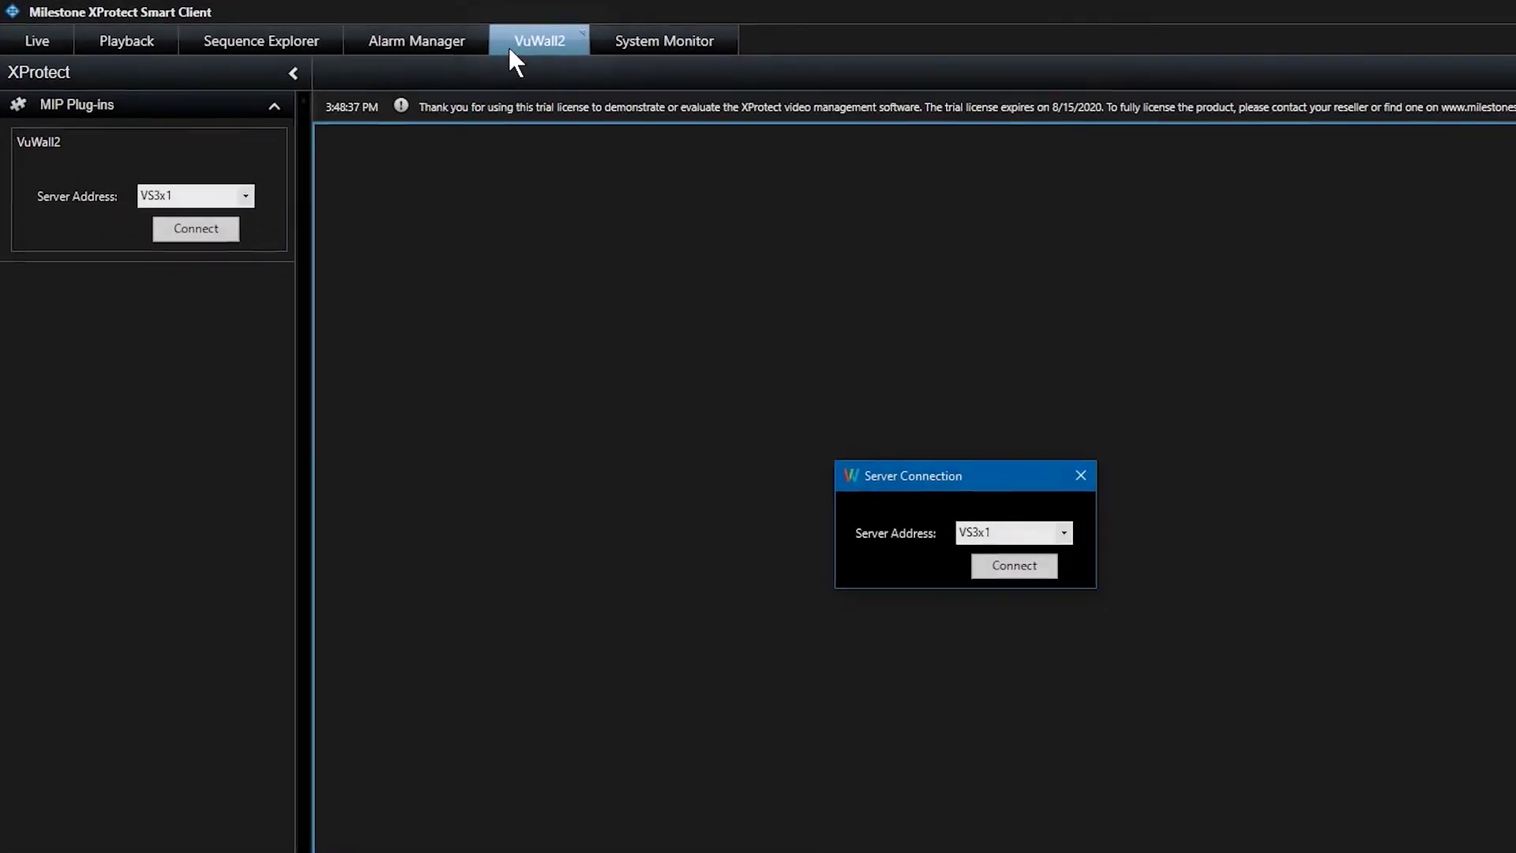
click(1035, 570)
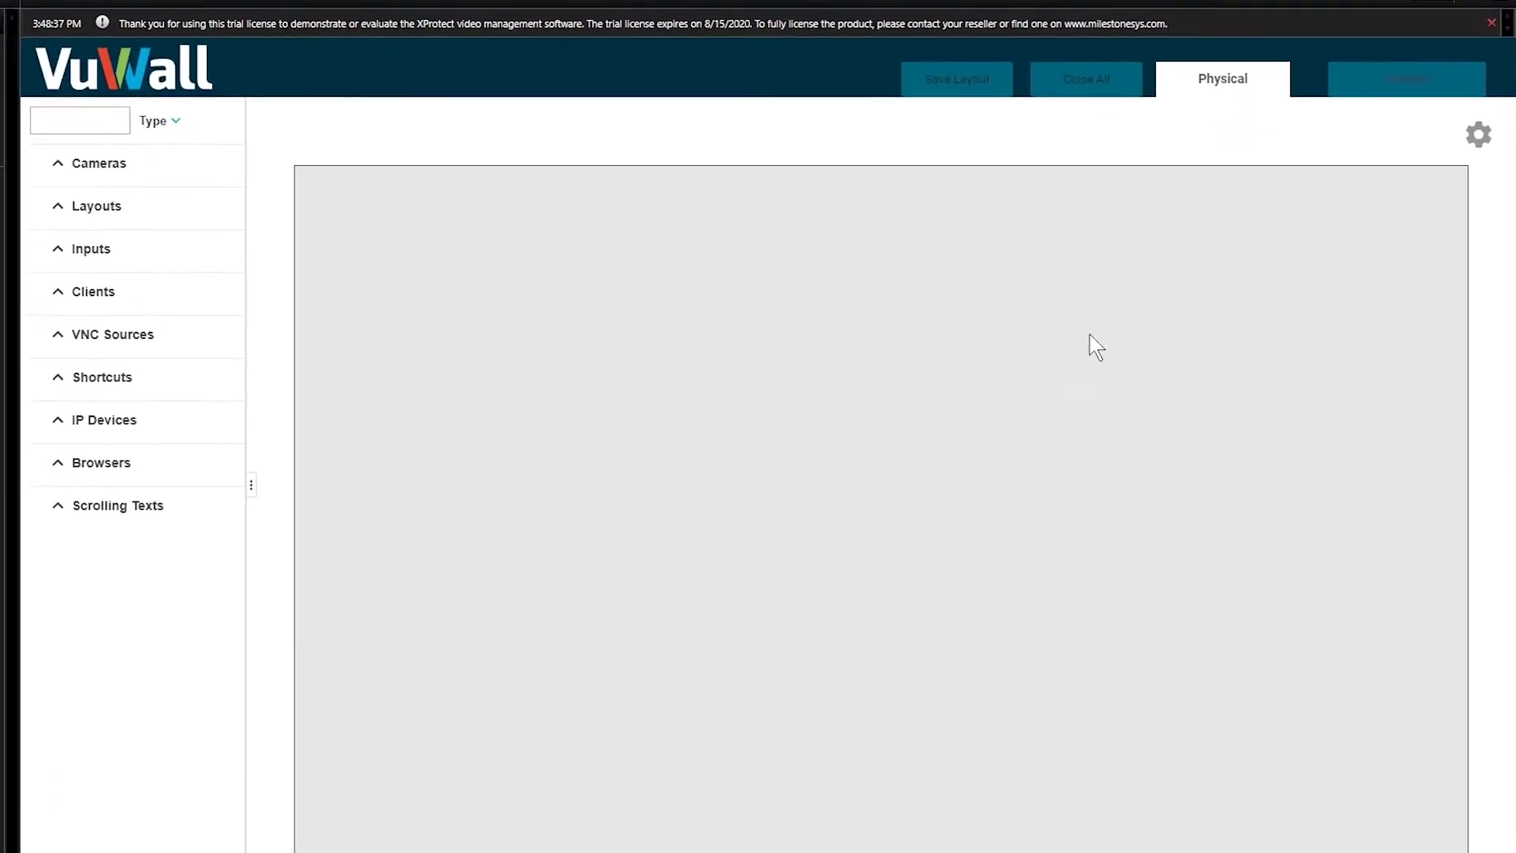
Set the RTSP router hostname to 192.168.1.66 and enter the ONVIF username and password.
click(1464, 91)
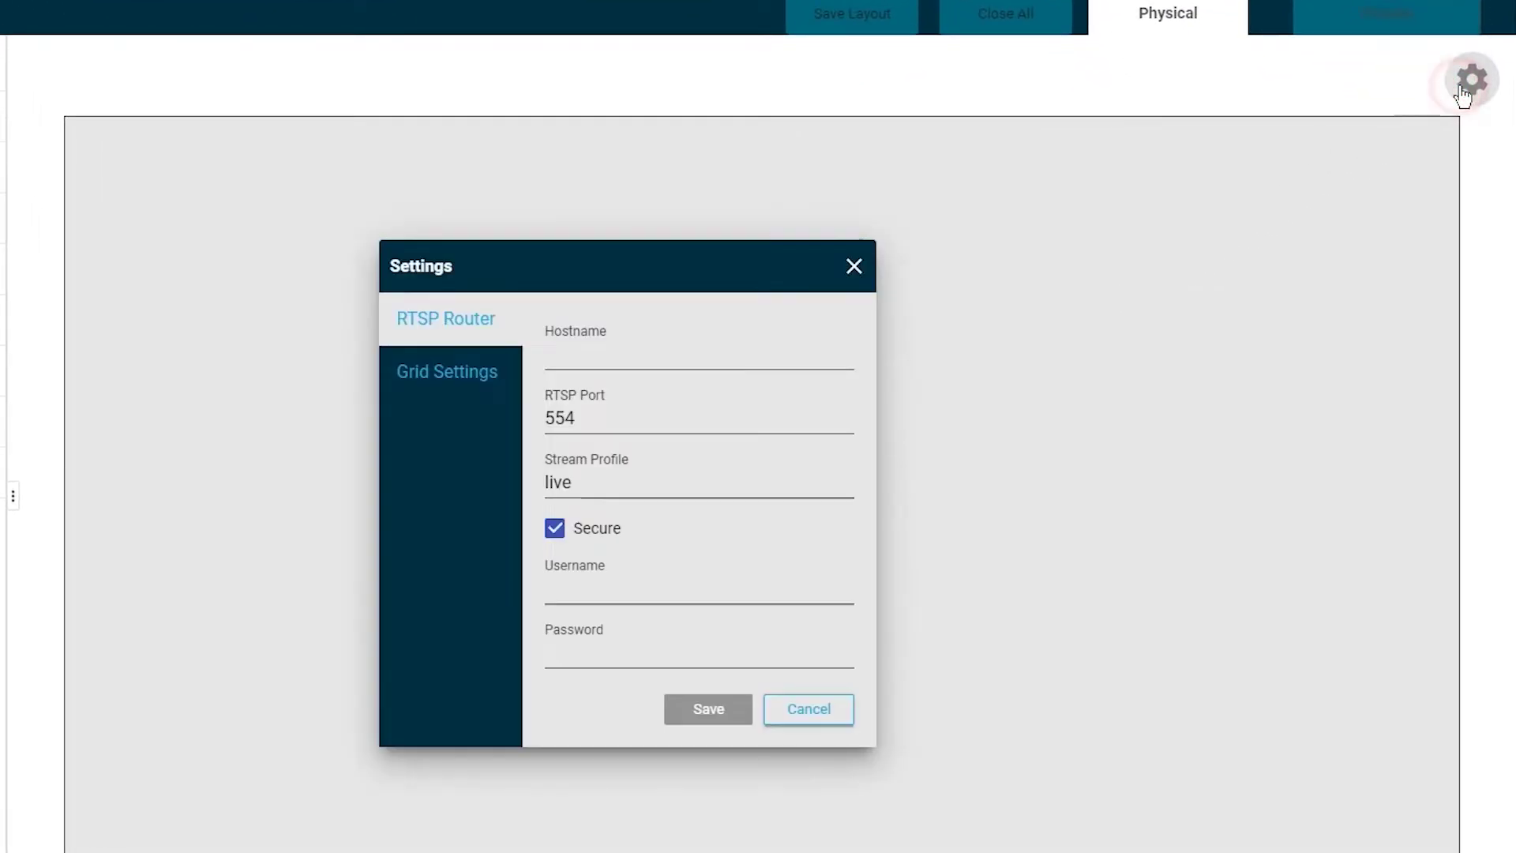
click(563, 353)
text(192.168.1.66)
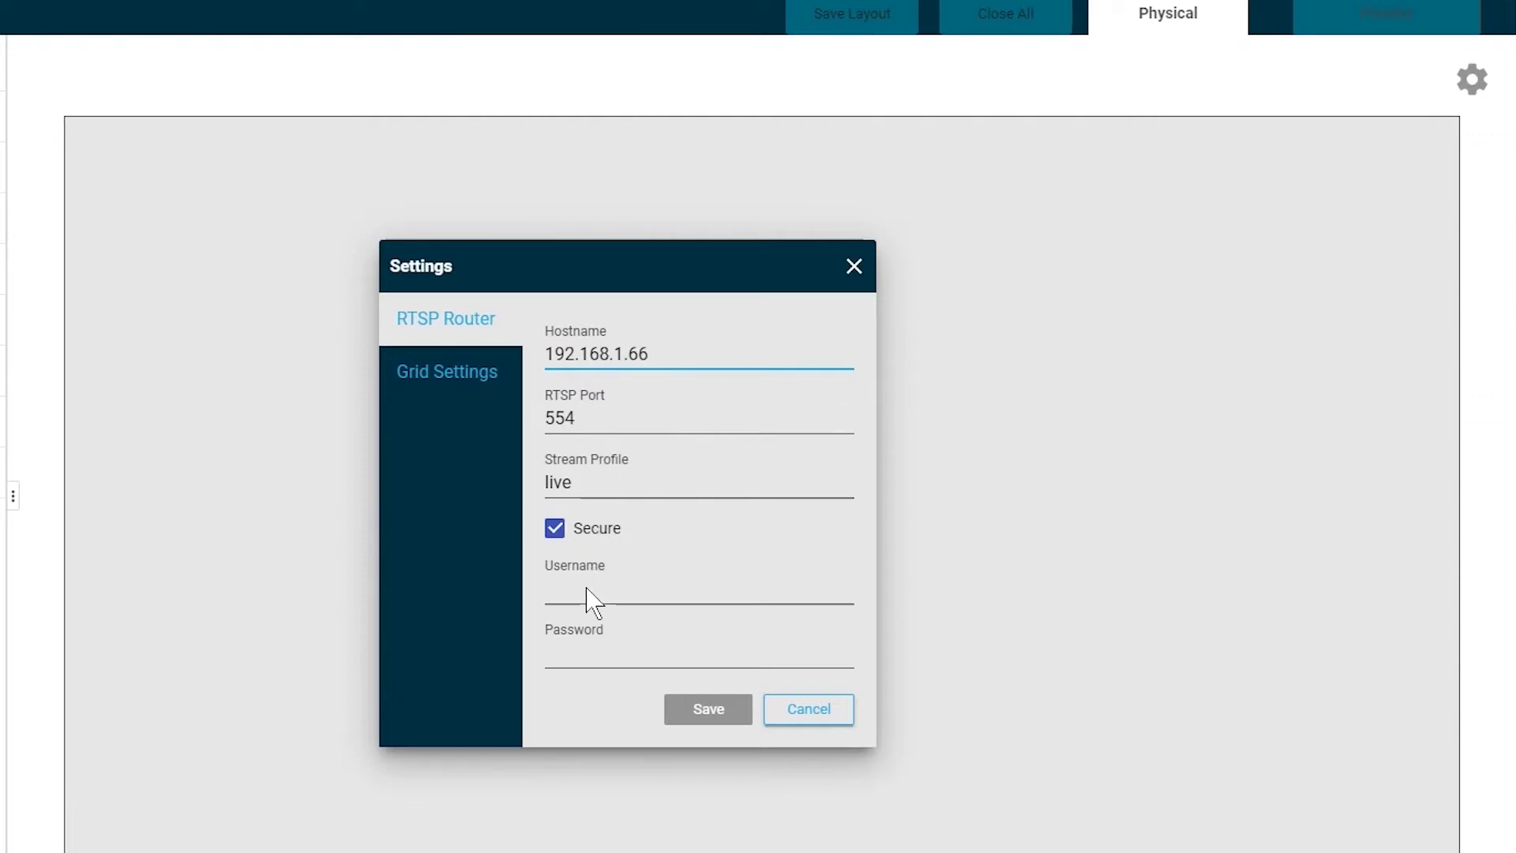
click(591, 602)
key(Tab)
text(123)
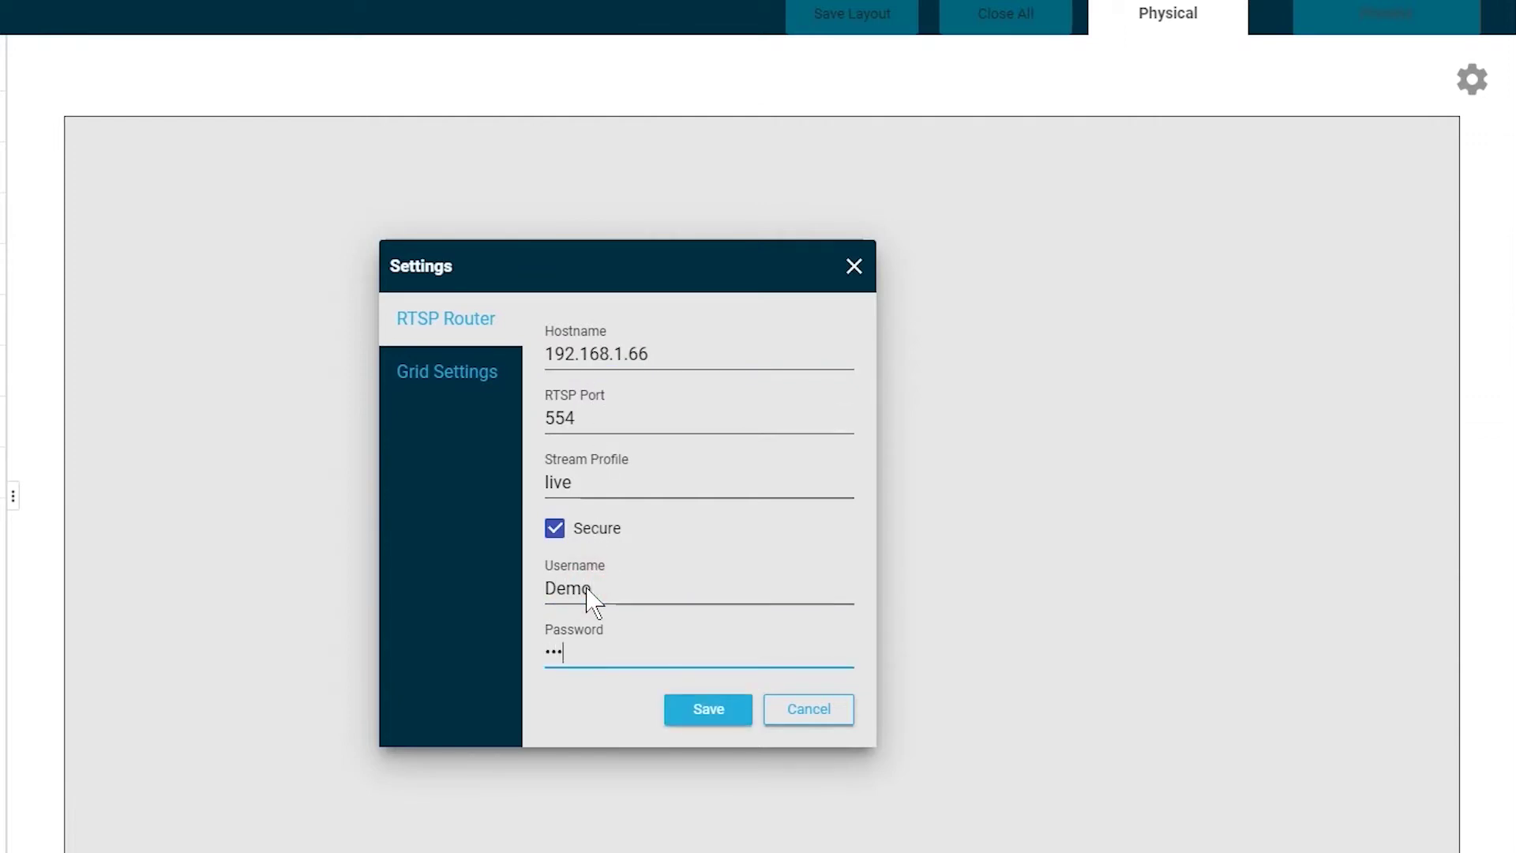
text(456789)
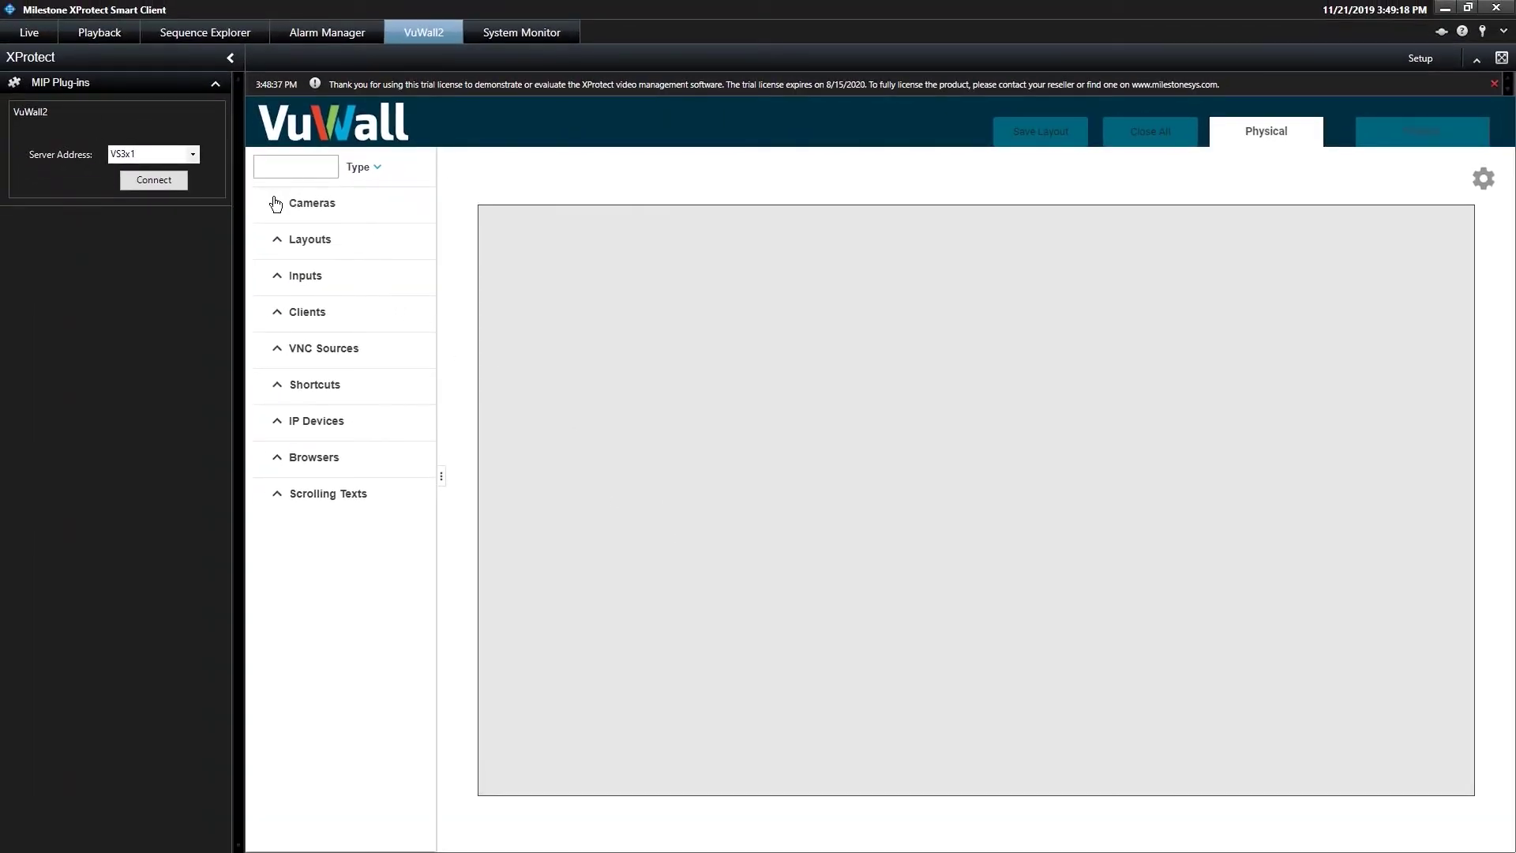
Drag the Front Door camera from 192.168.1.66 Online Cameras onto the wall, sized at top right.
click(275, 203)
click(285, 238)
click(299, 281)
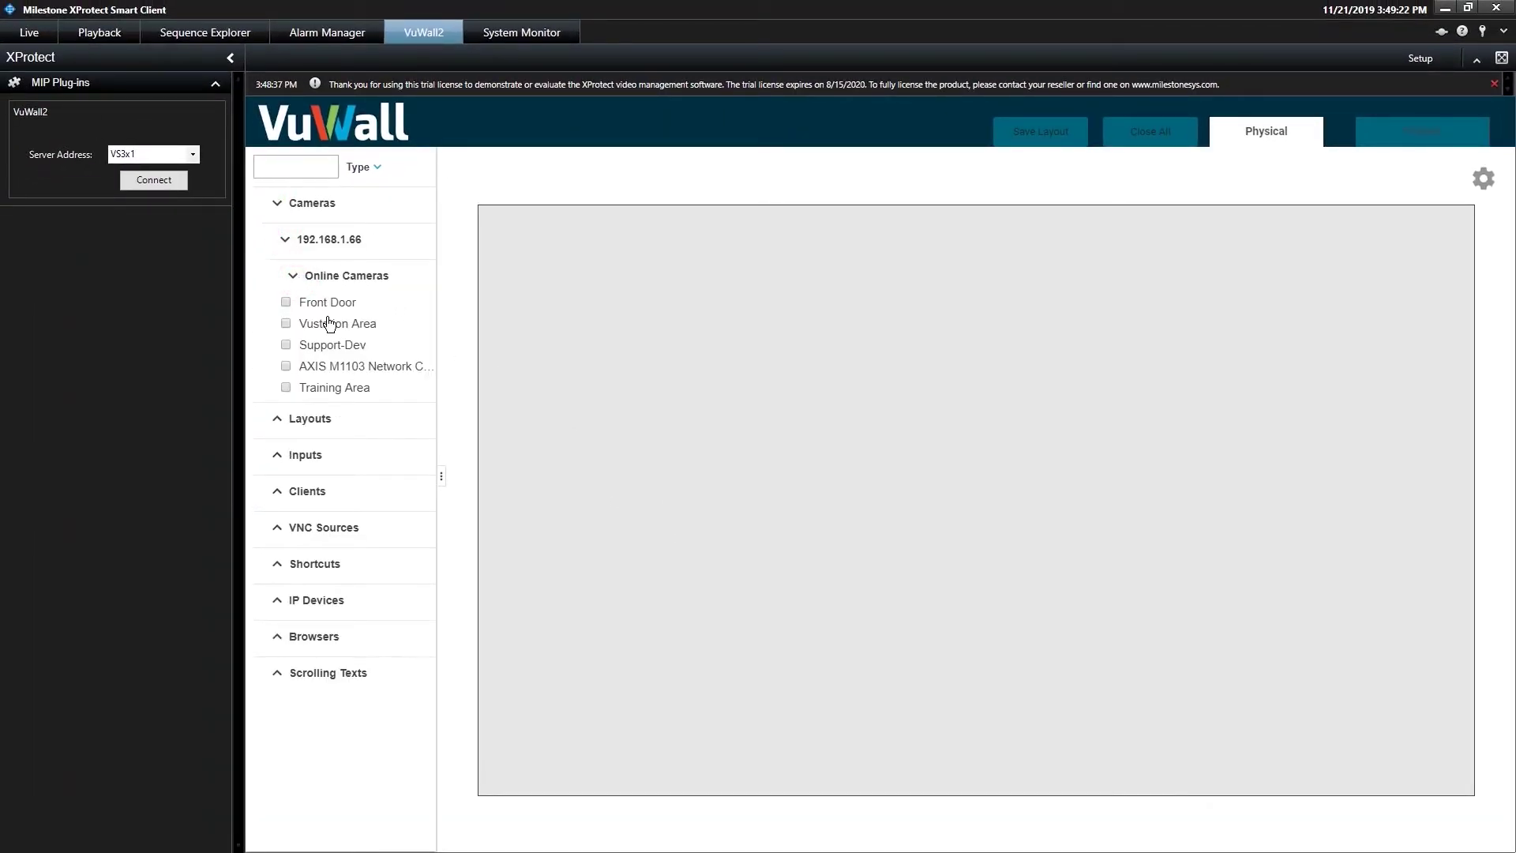
drag(343, 311, 576, 315)
drag(500, 246, 914, 487)
drag(1018, 543, 1063, 329)
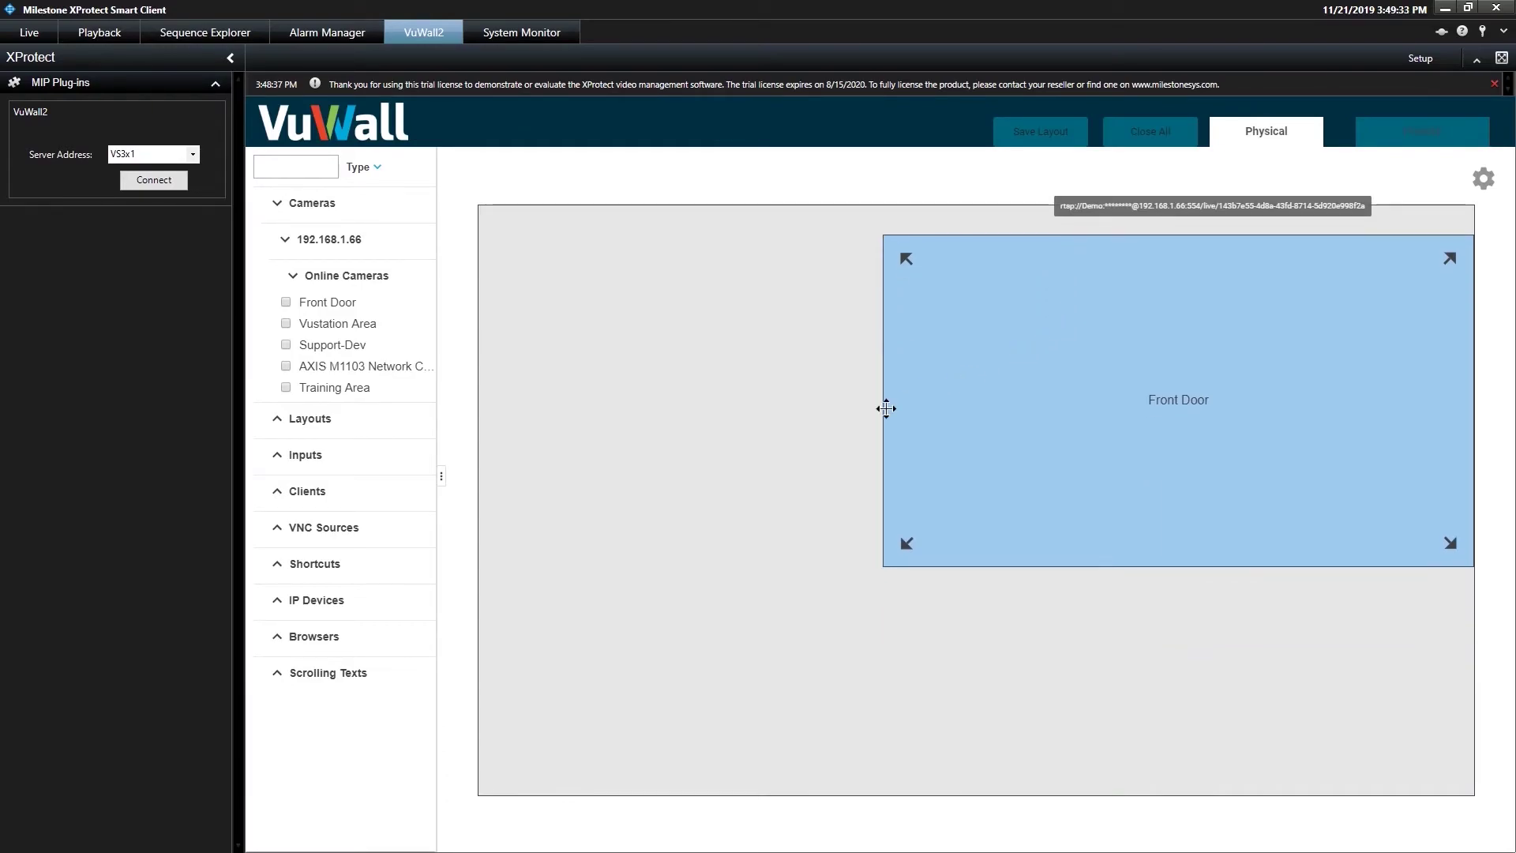
Expand the Layouts list and the Inputs > Media sources.
click(294, 421)
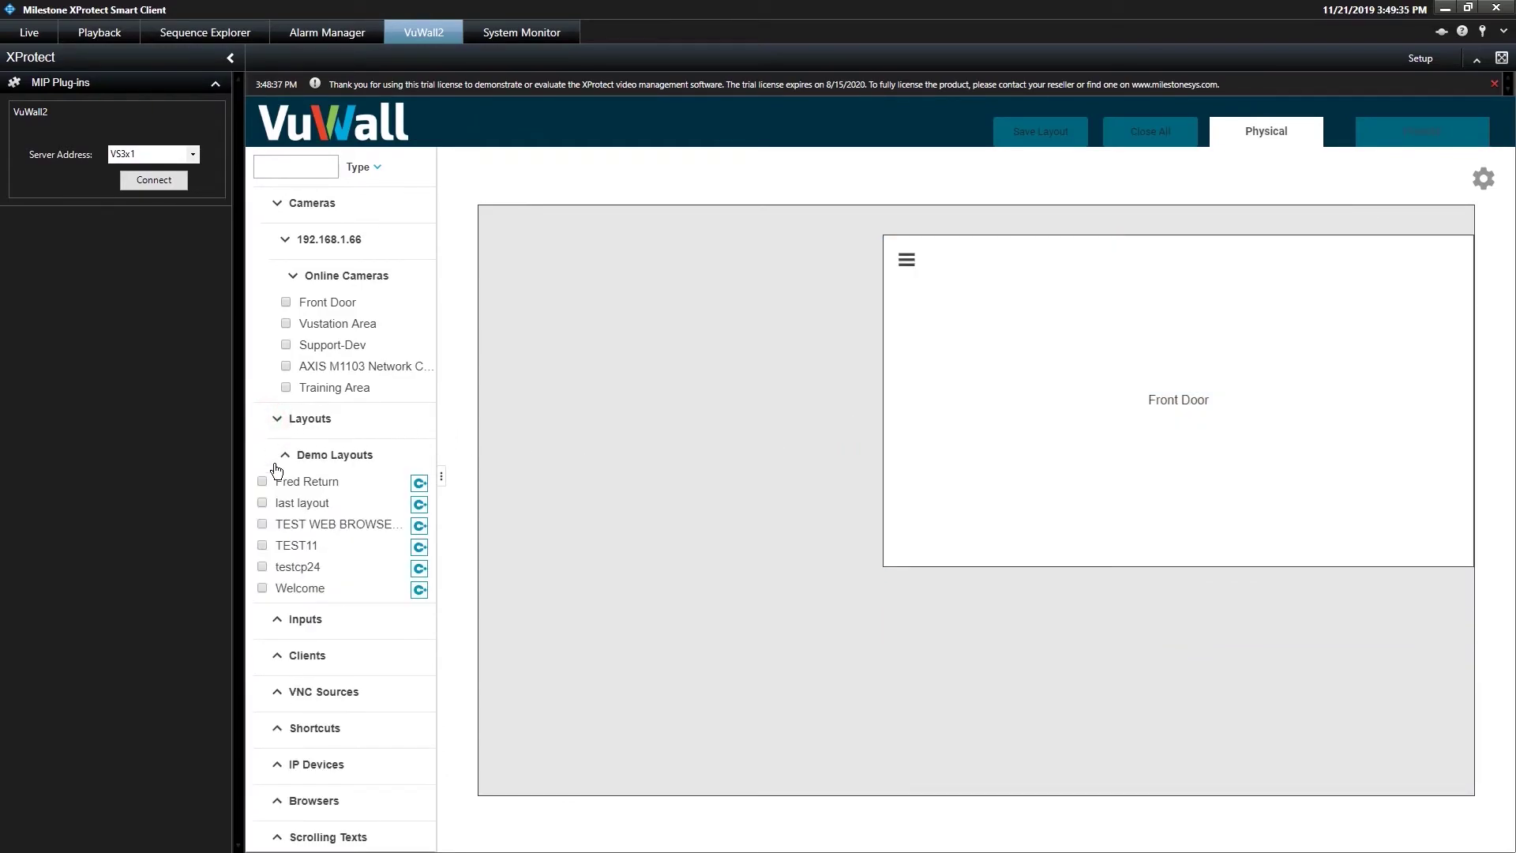
click(276, 620)
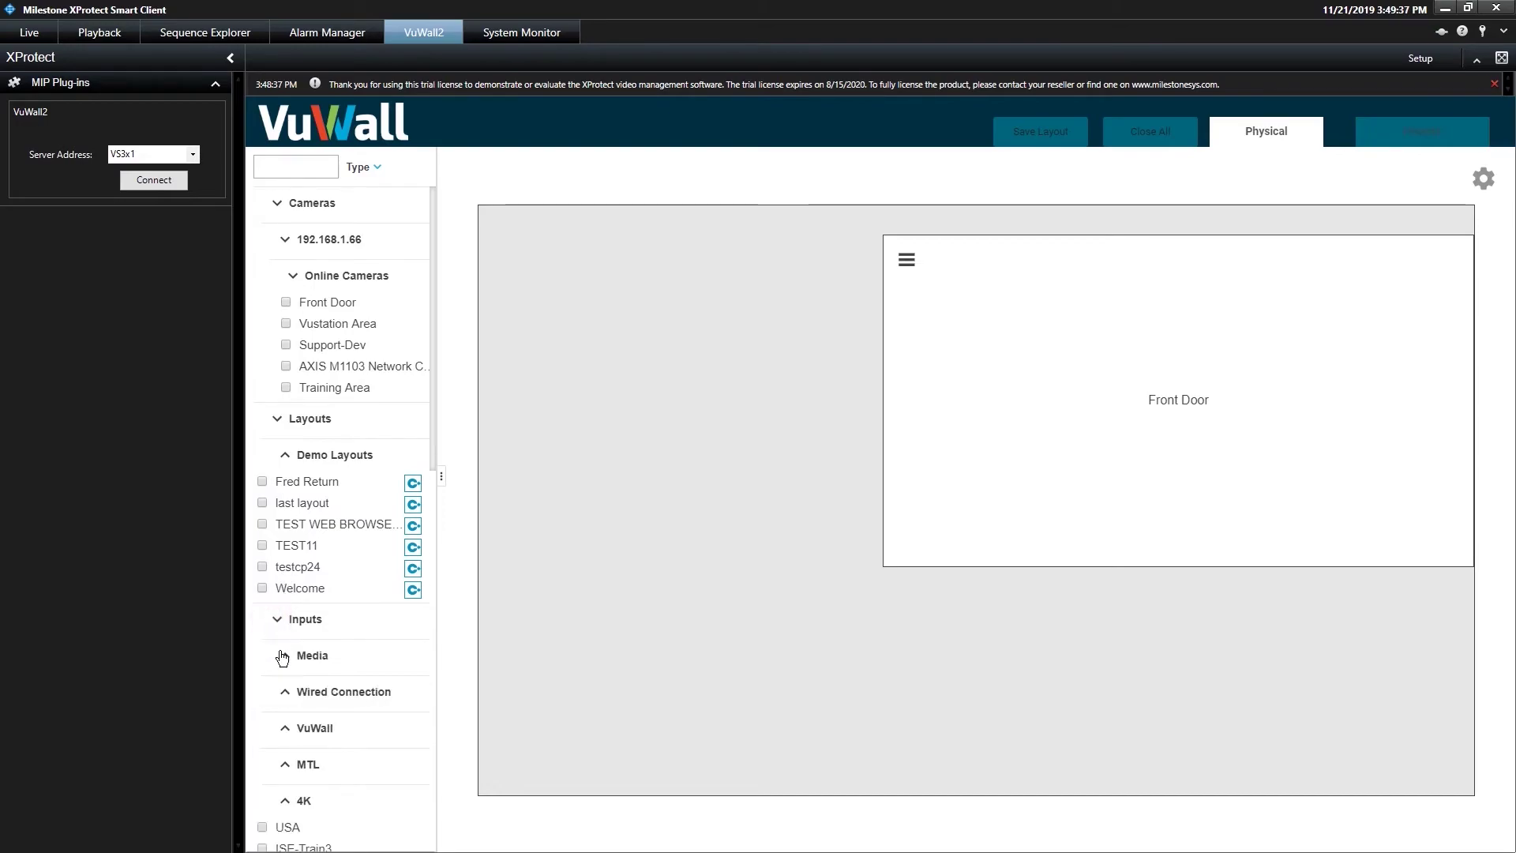
click(283, 657)
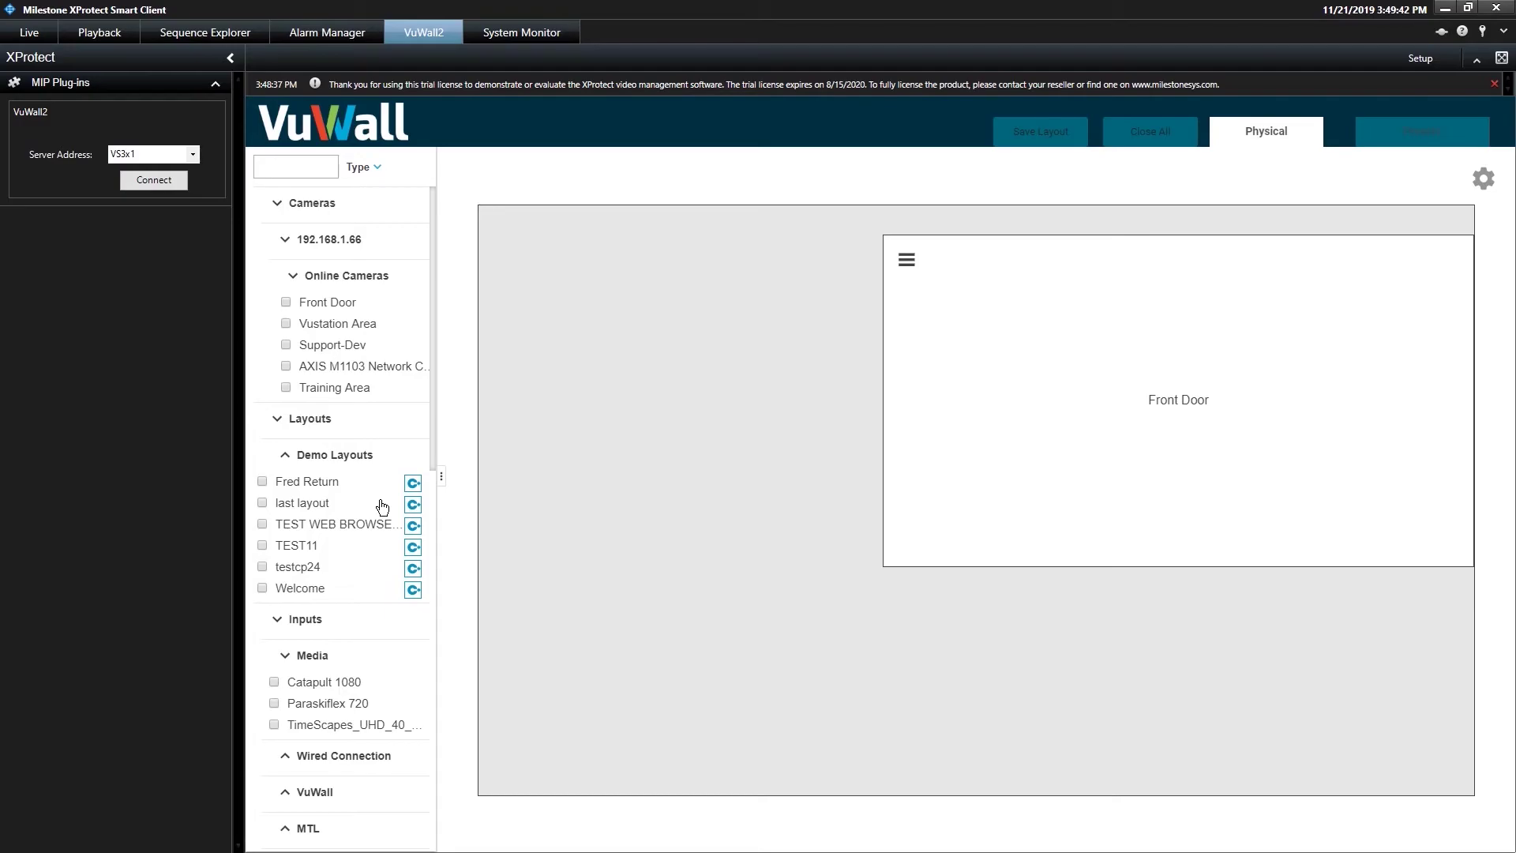
Run the Open Transit Map preset, then close the 40-ViauEst window on the Physical wall.
click(1412, 144)
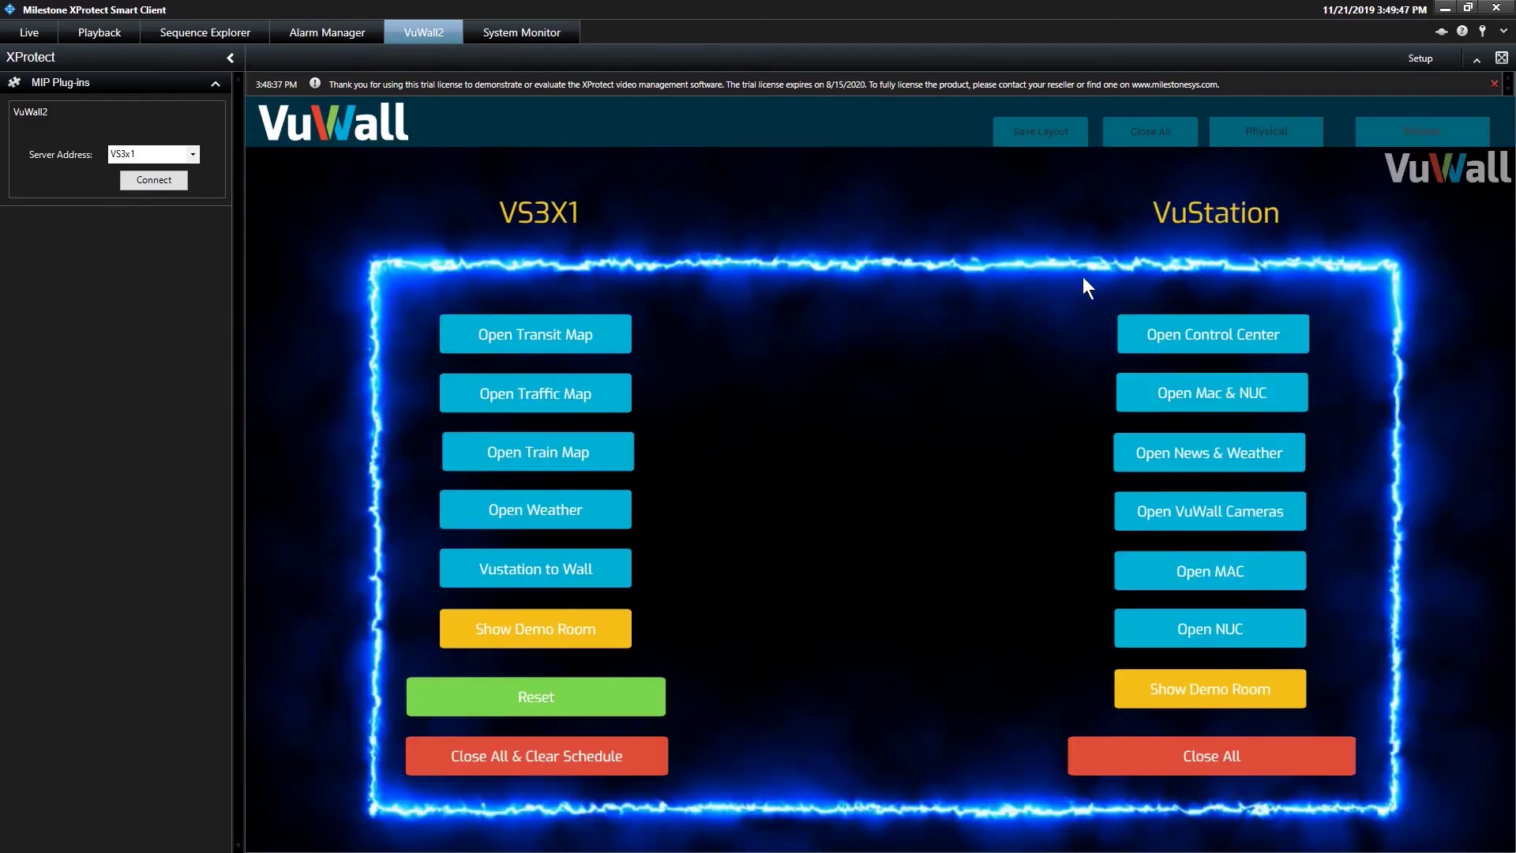
click(619, 338)
click(1289, 141)
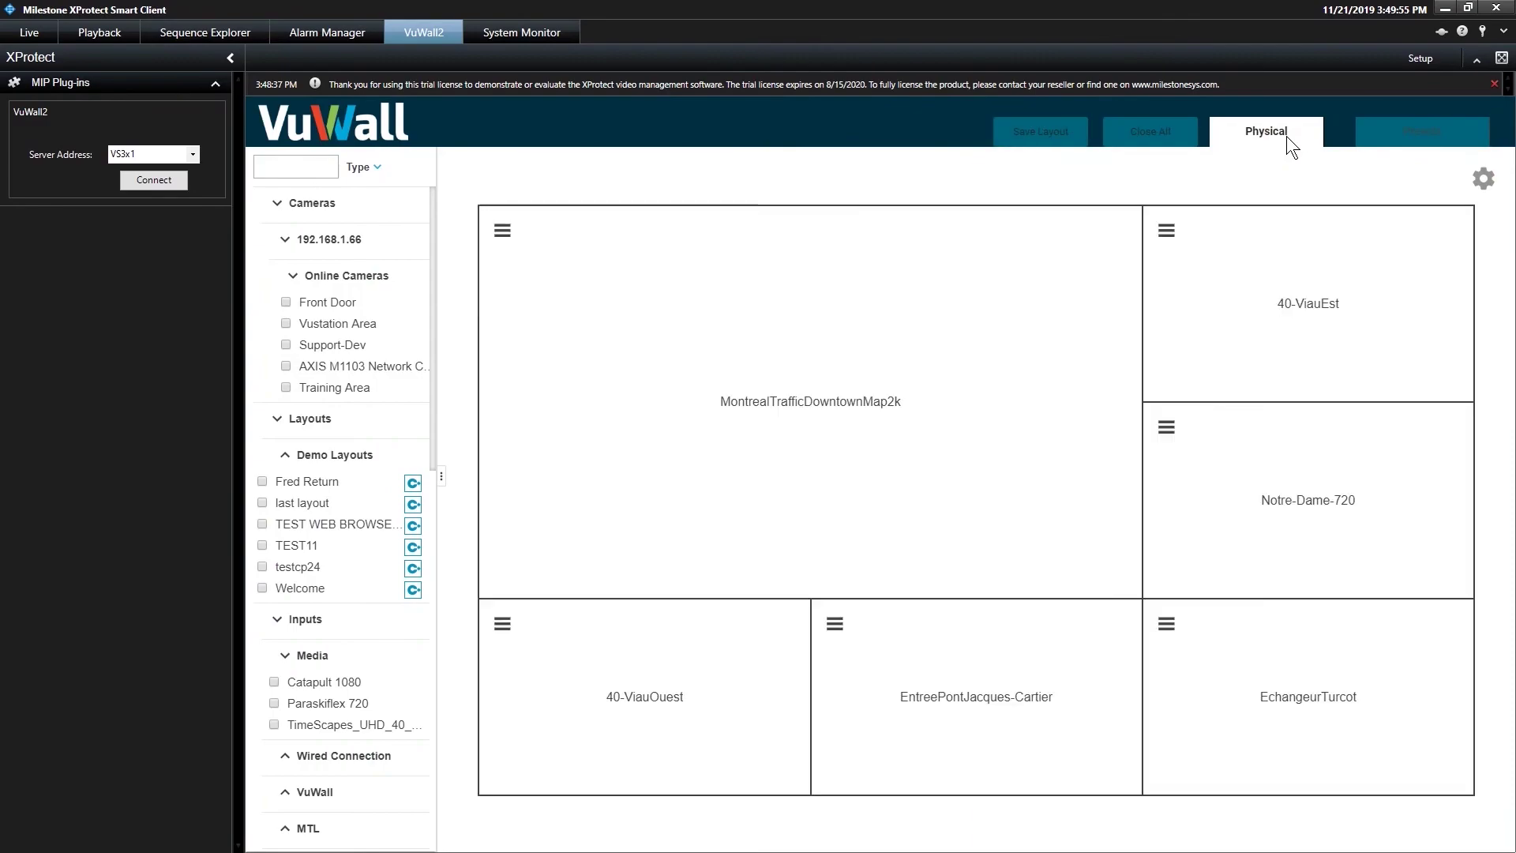
click(1181, 236)
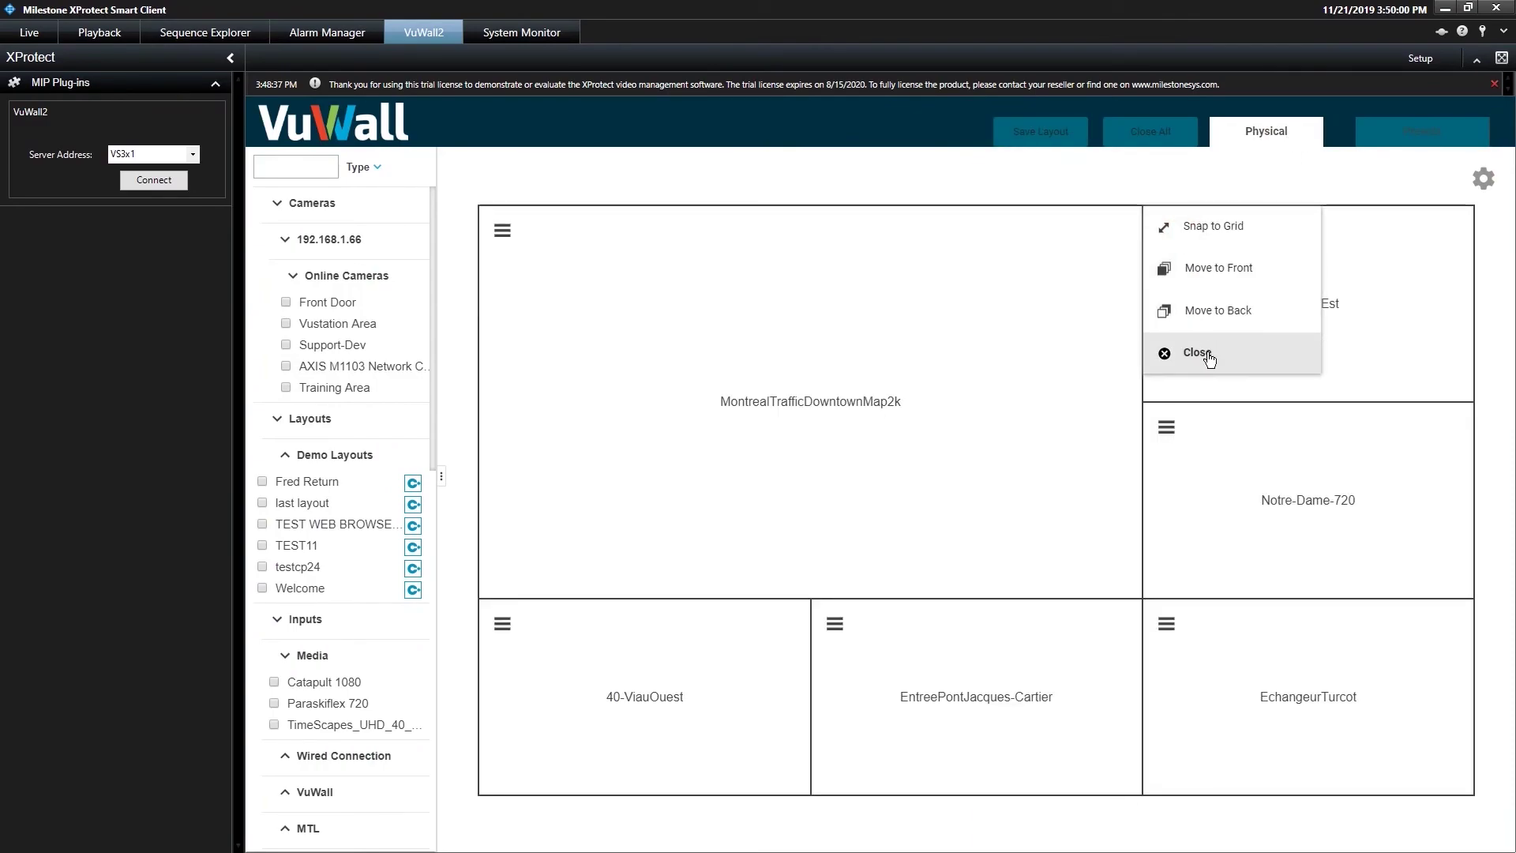
click(1208, 356)
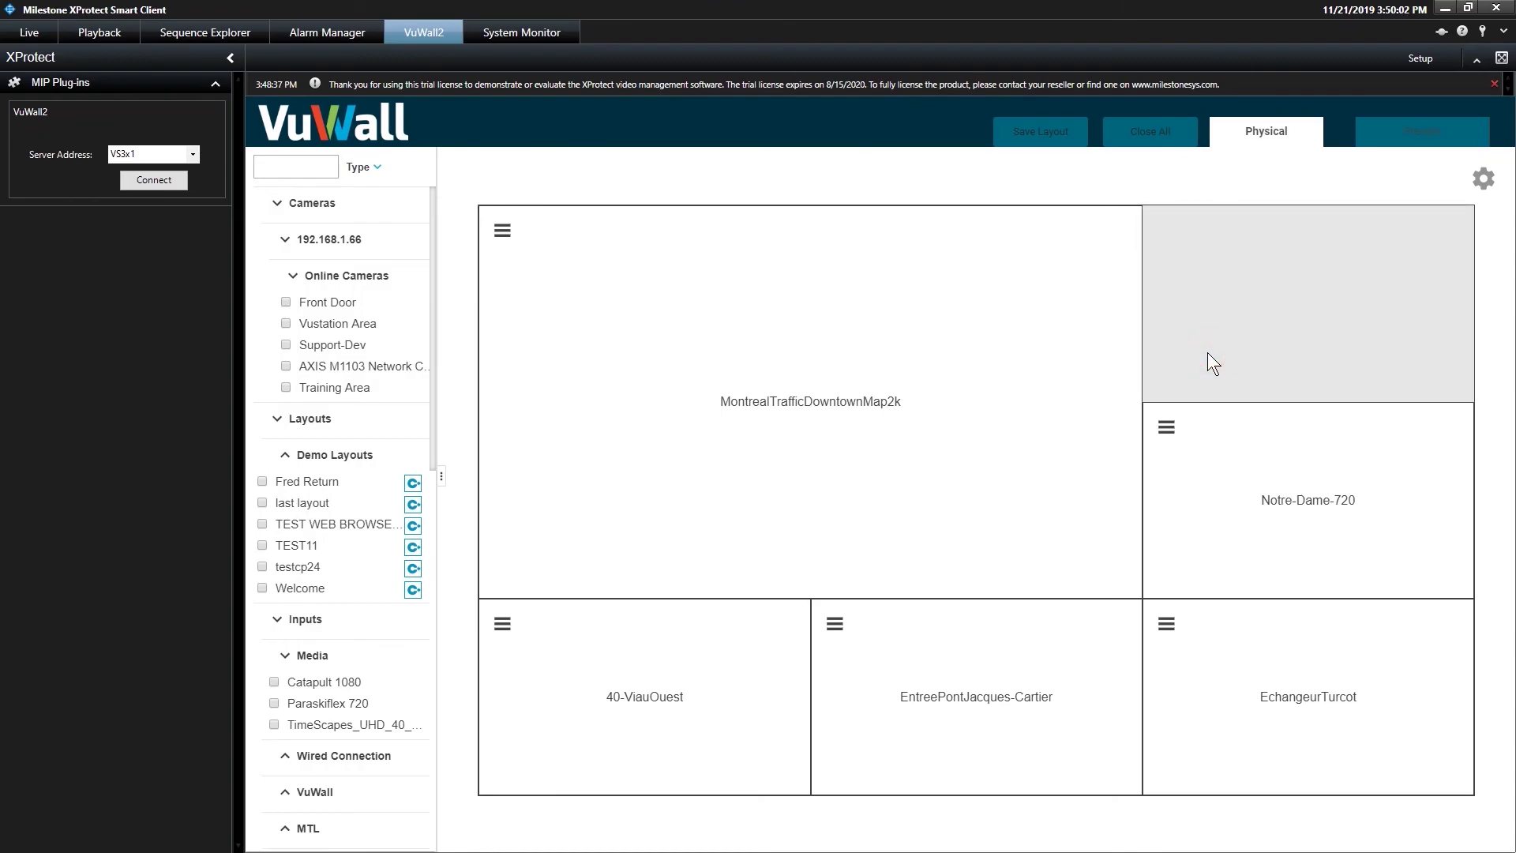